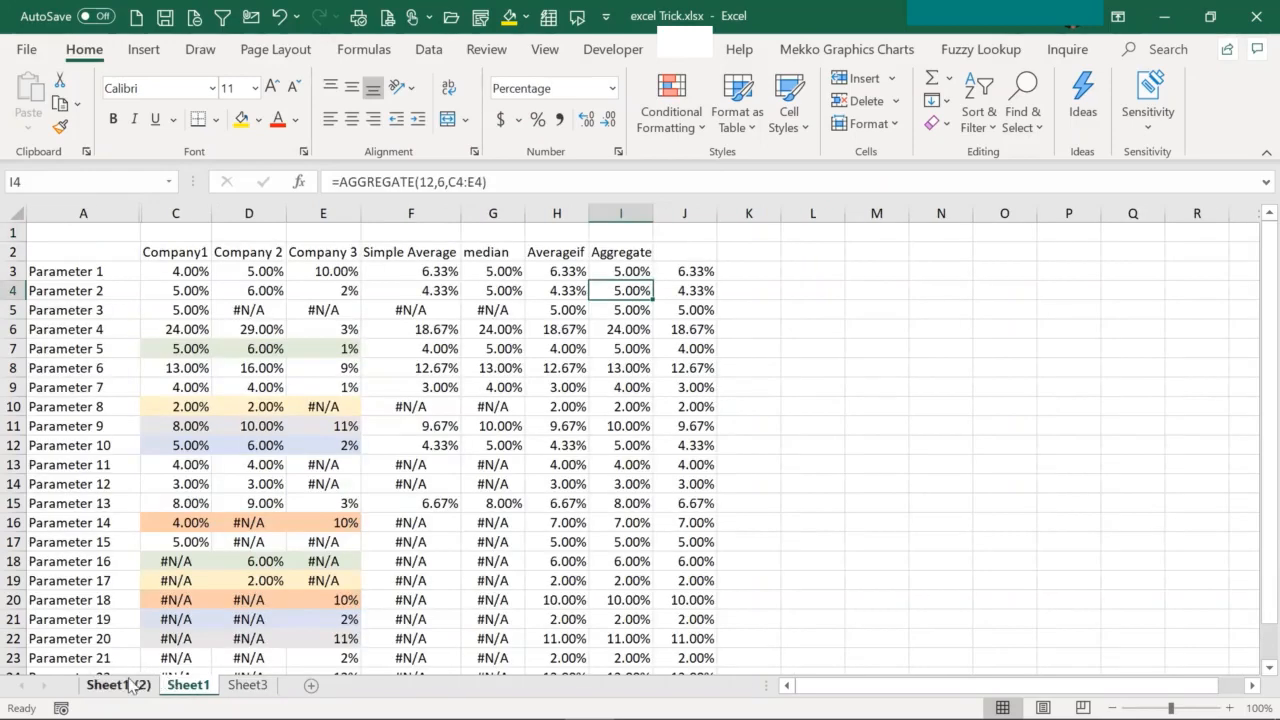
- Switch to the Sheet1 (2) worksheet and look over the values under the three company headers
click(128, 685)
click(221, 329)
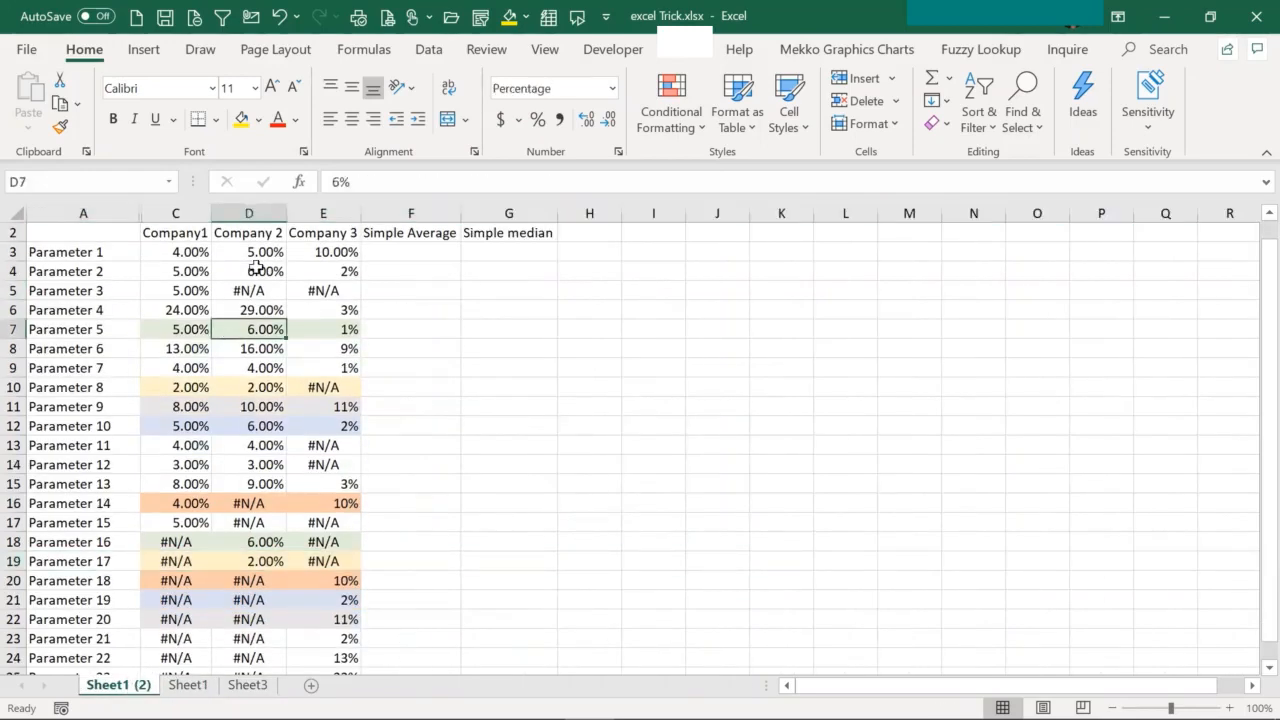
click(256, 268)
click(318, 250)
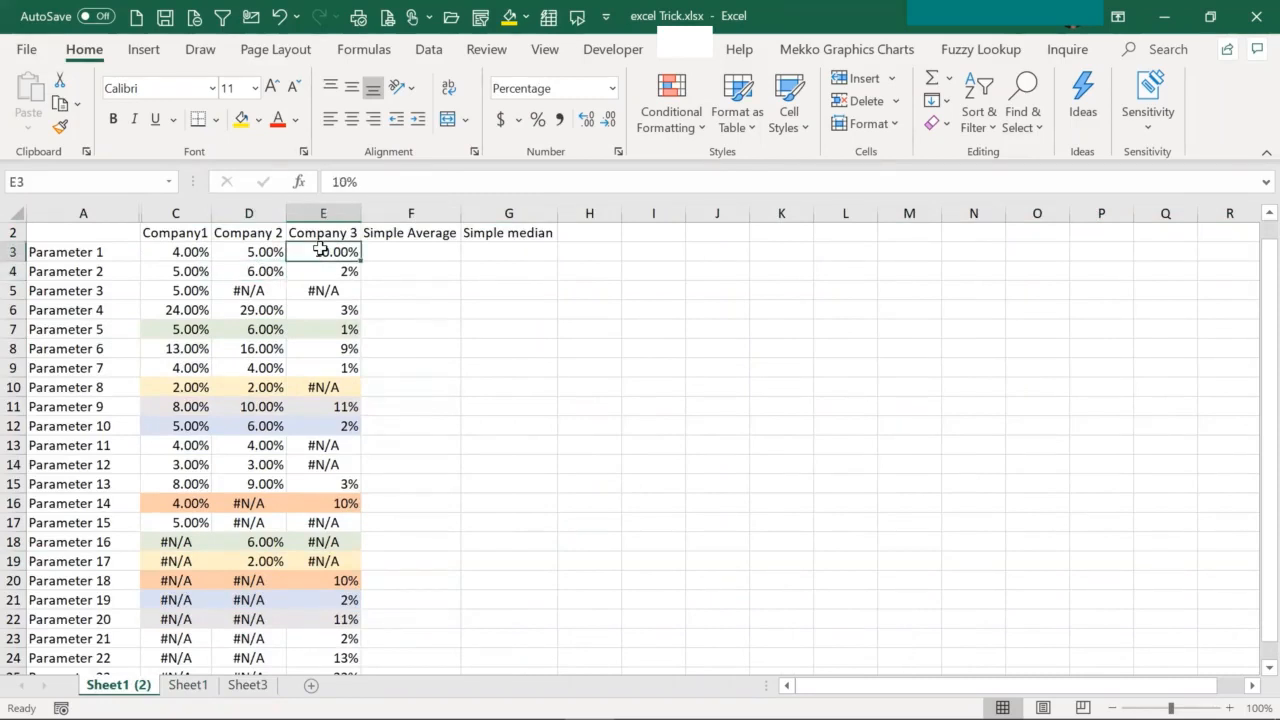
key(Left)
key(Left)
key(Up)
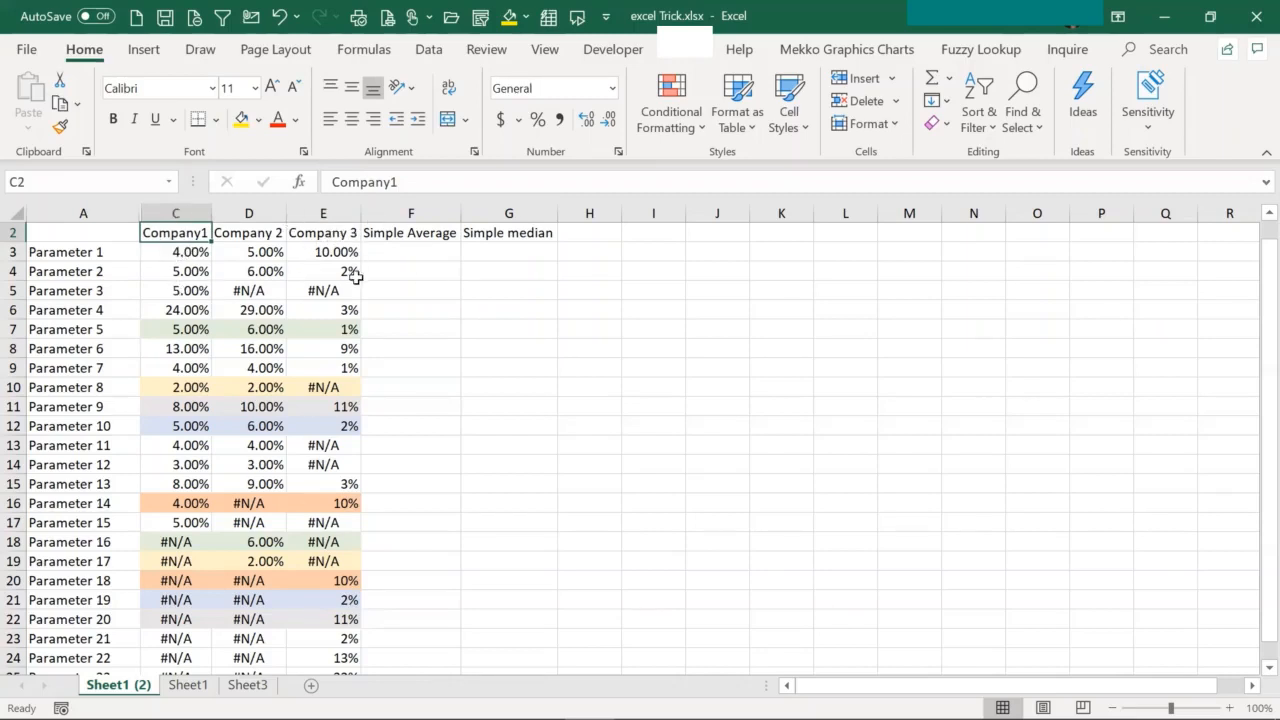
- Examine the full parameter list in column A and Parameter 1's values in C3:E3
click(68, 267)
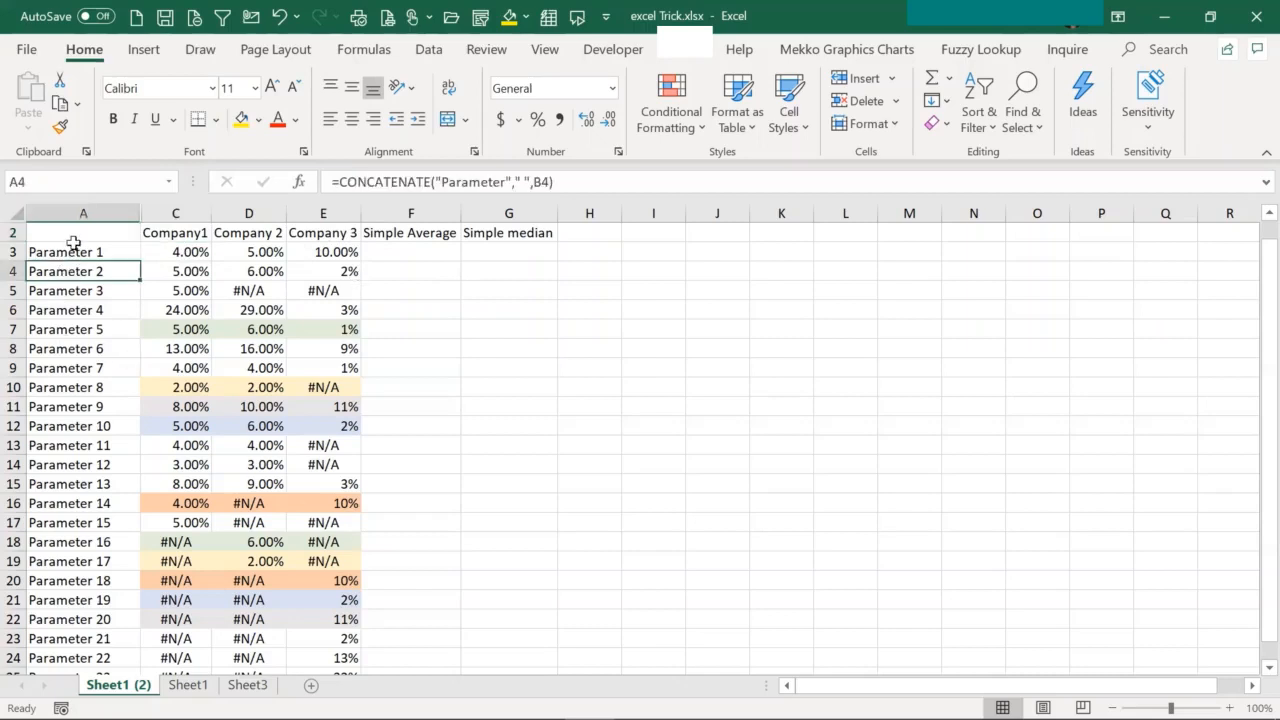
click(72, 248)
key(ctrl+Down)
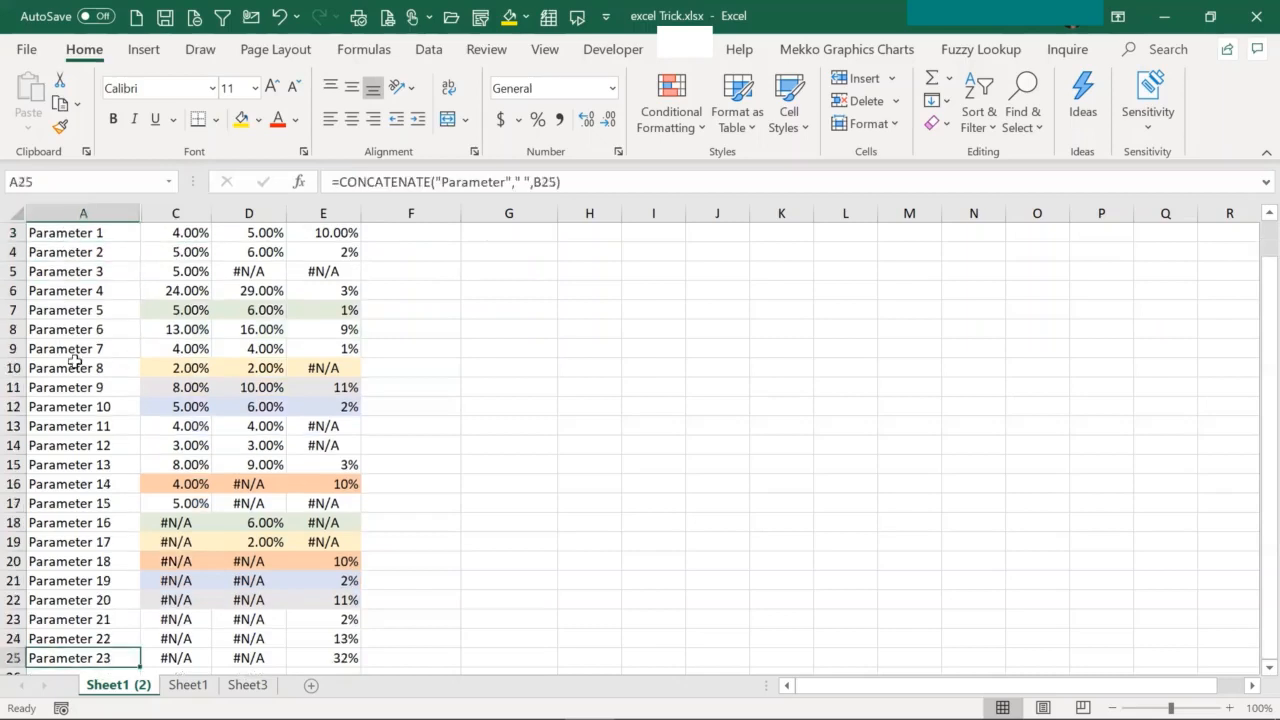
key(ctrl+Up)
key(Up)
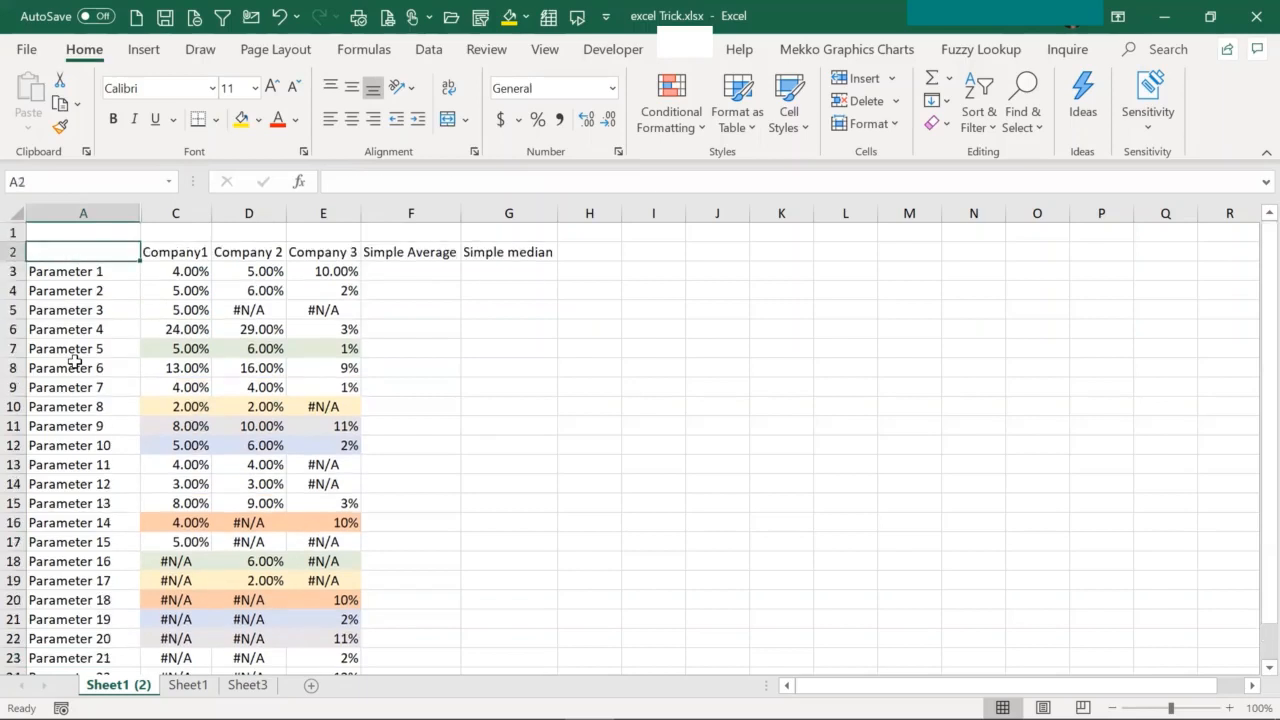
key(Down)
key(Right)
key(Right)
key(Right)
key(Right)
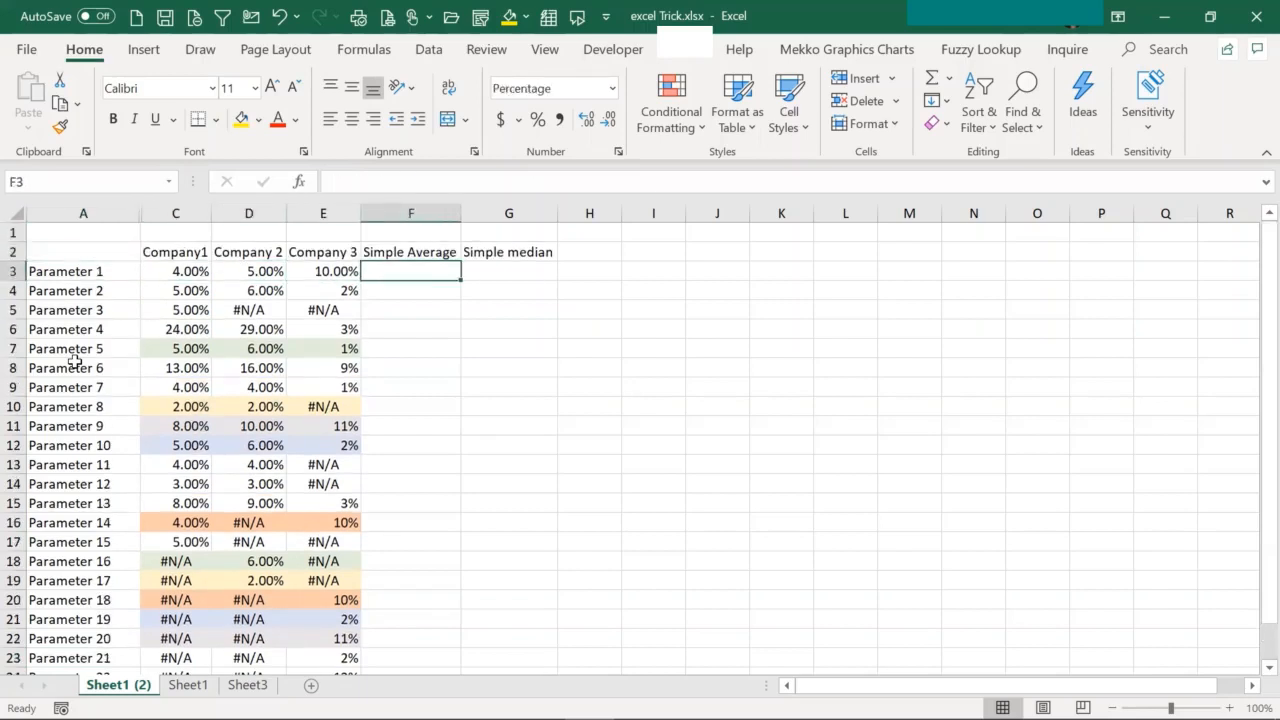
key(Left)
key(Left)
key(Left)
key(shift+Right)
key(shift+Right)
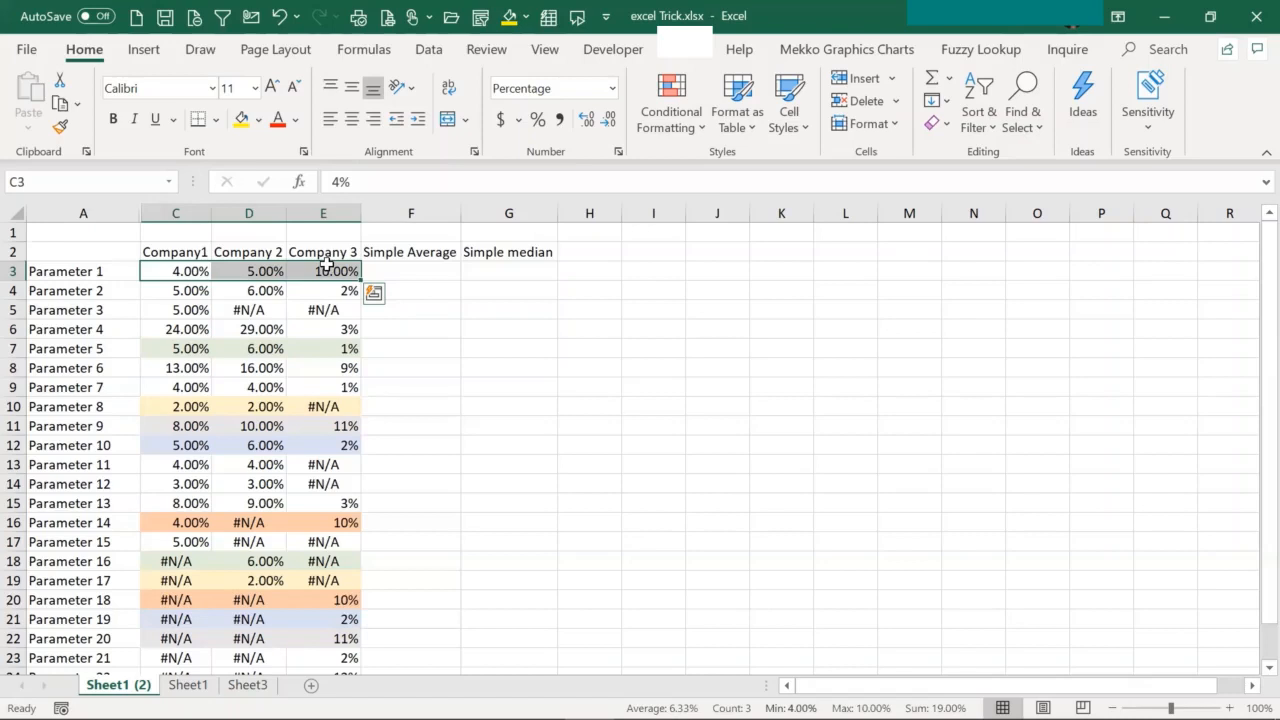
- Enter the formula =AVERAGE(C3:E3) in F3 for Parameter 1's simple average
click(397, 266)
text(+)
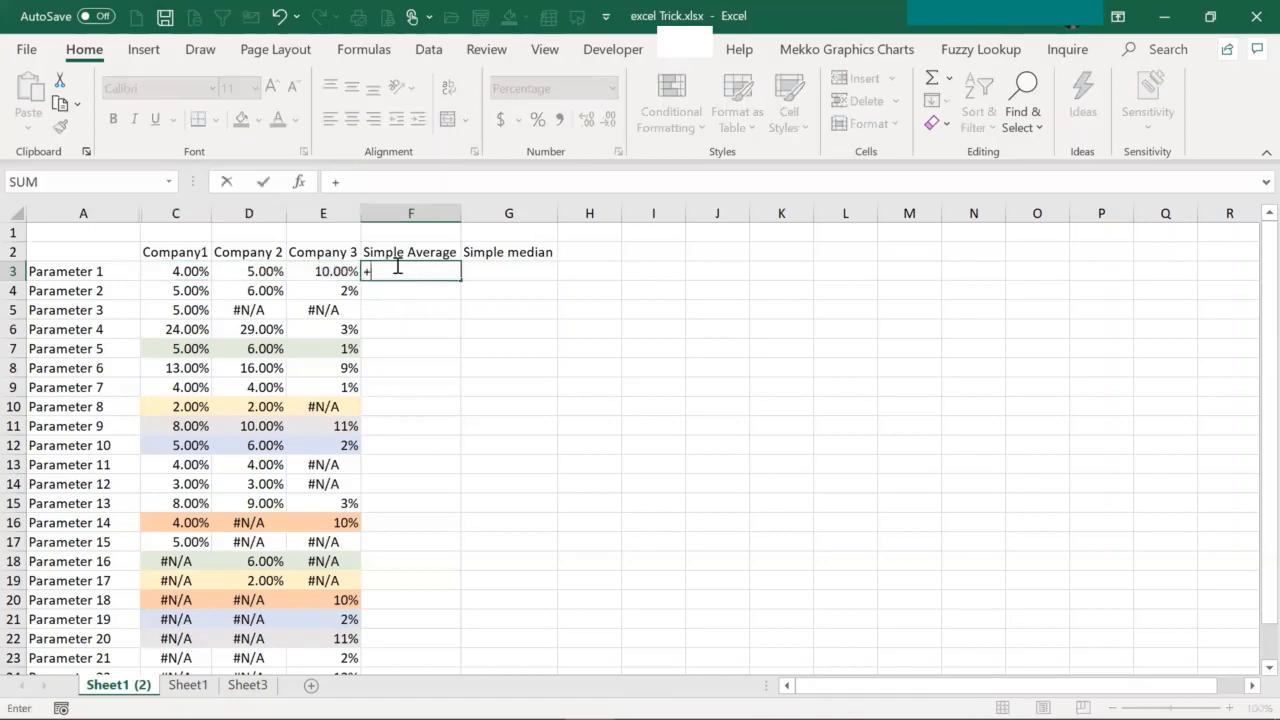
text(aver)
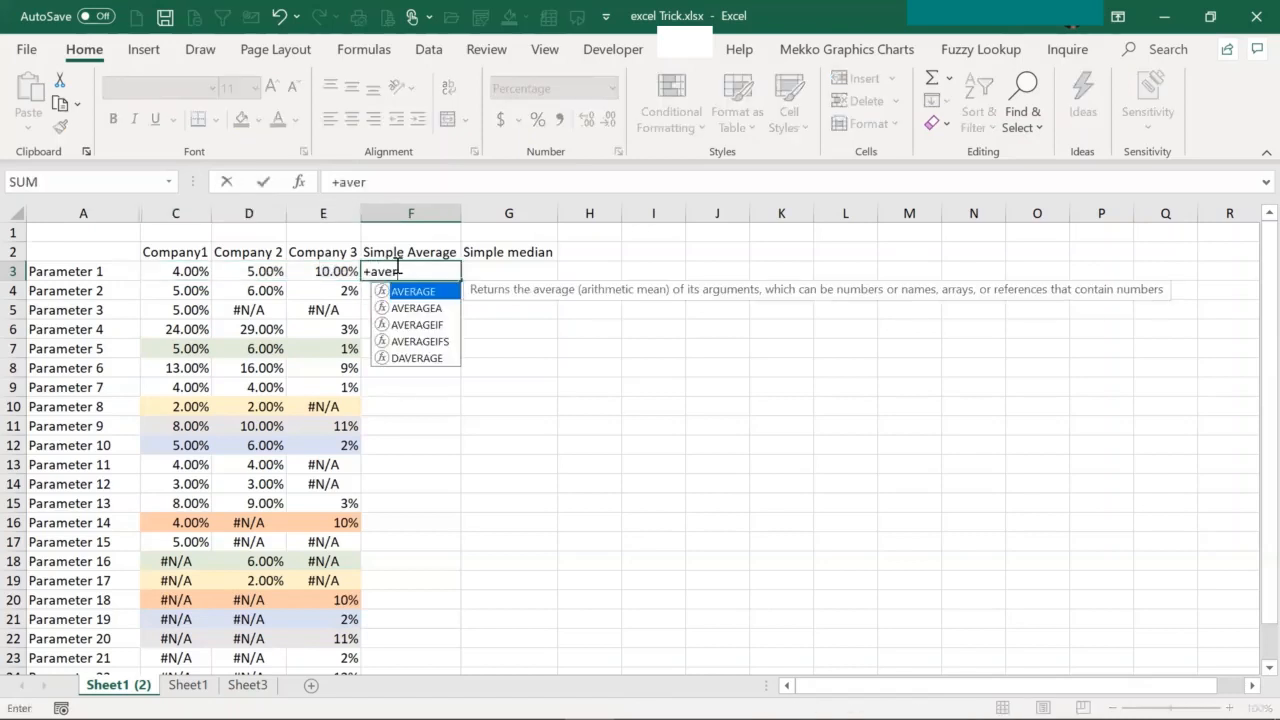
key(Tab)
key(Left)
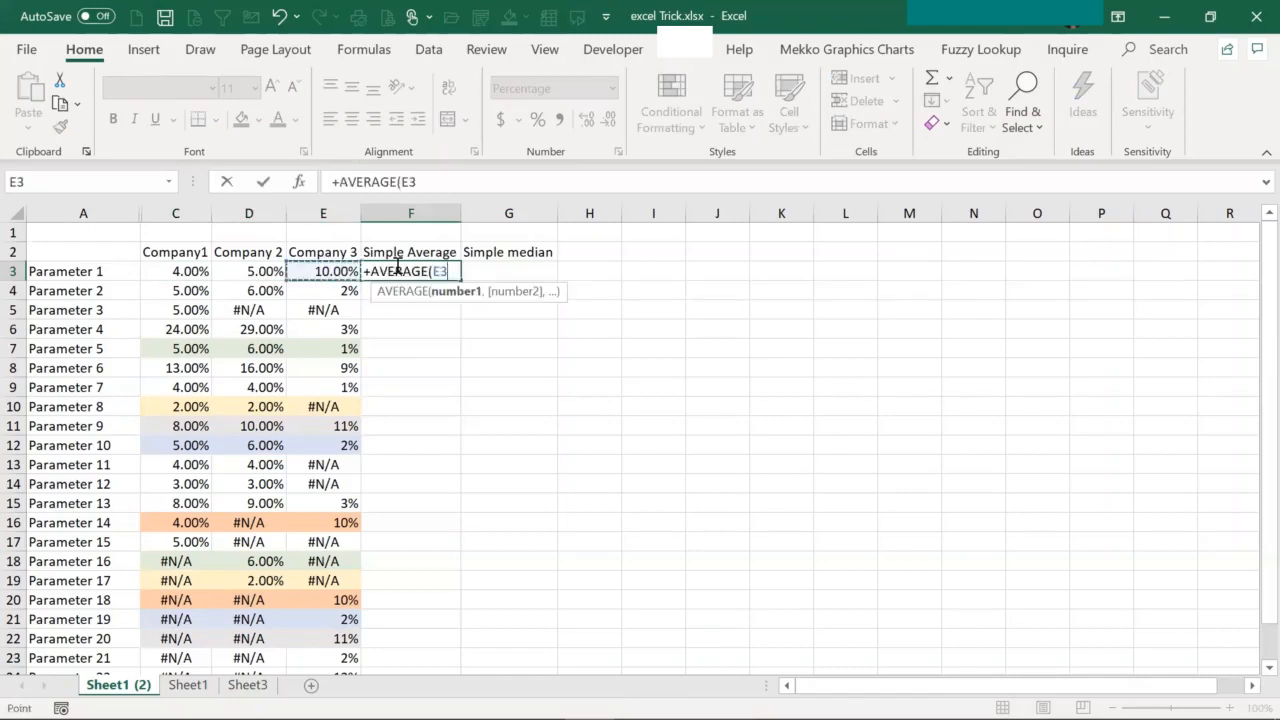
click(338, 181)
key(BackSpace)
text(=)
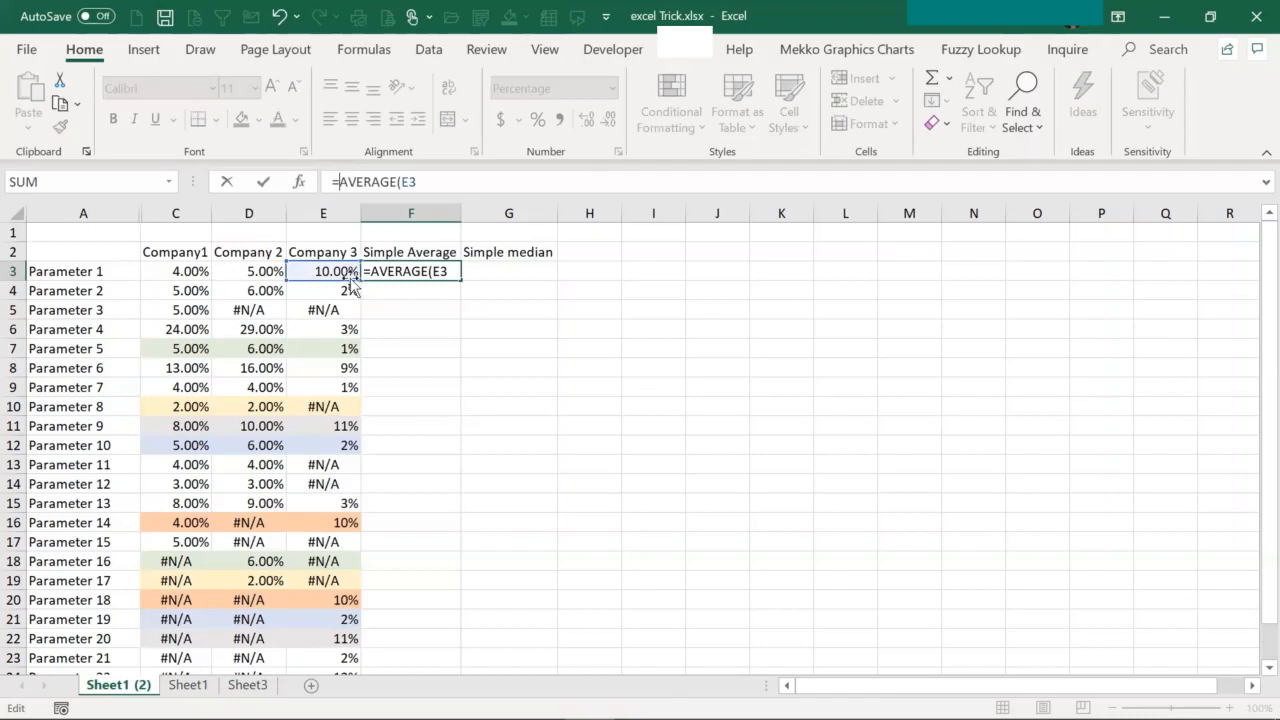
drag(176, 272, 350, 278)
text())
key(ctrl+Return)
- Fill the AVERAGE formula from F3 through F25 for all the parameters
key(Left)
key(ctrl+Down)
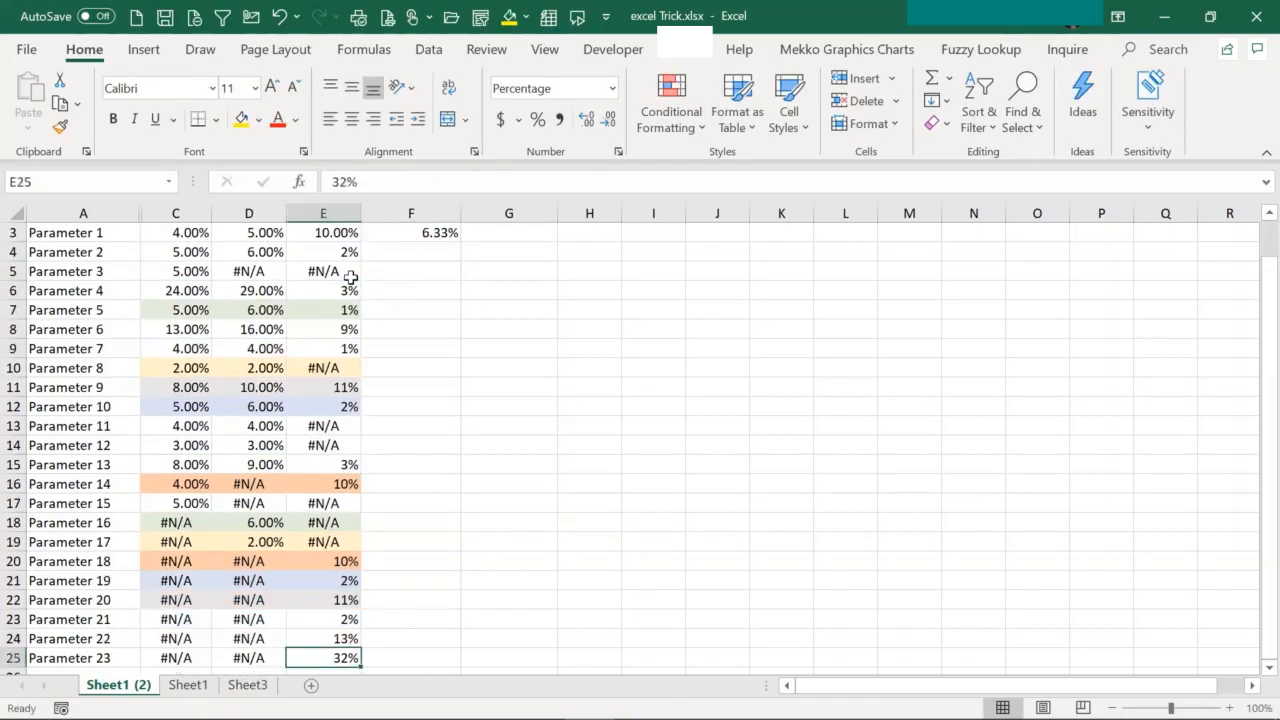
key(Right)
key(ctrl+shift+Up)
key(ctrl+d)
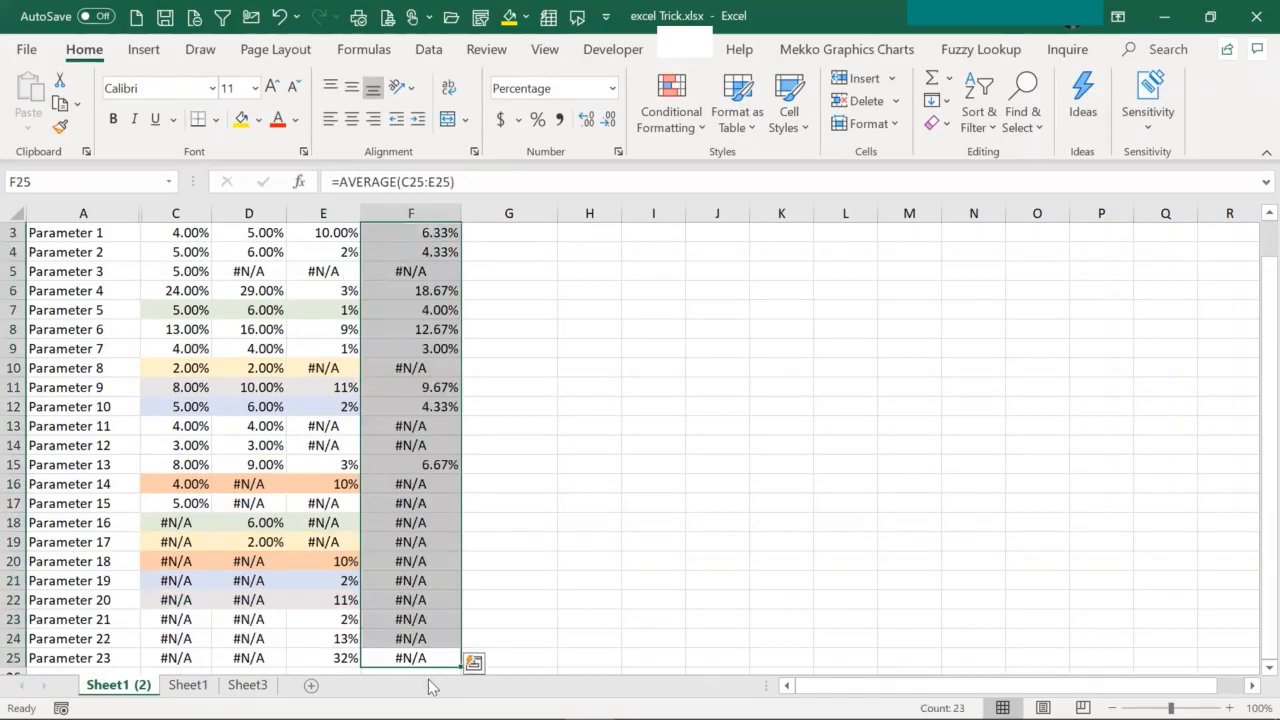
- Compare the company values and simple averages of Parameters 14 and 15 to see how #N/A entries affect them
click(392, 486)
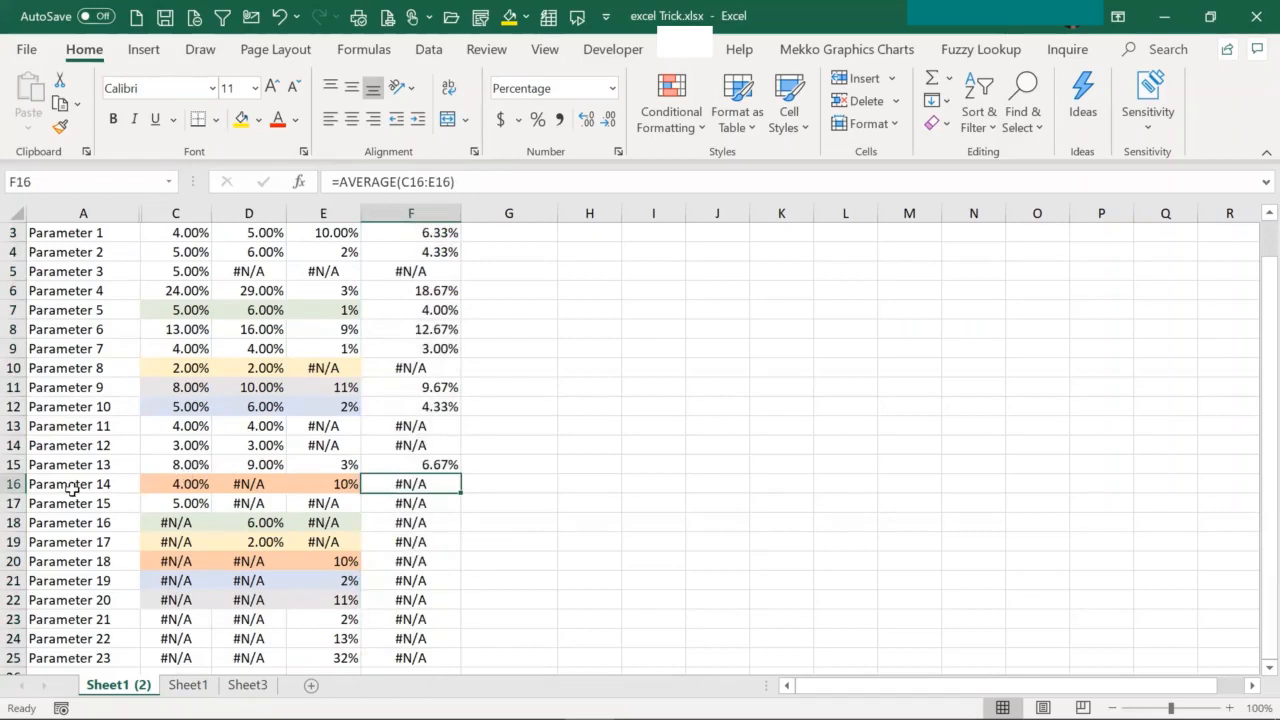
click(175, 485)
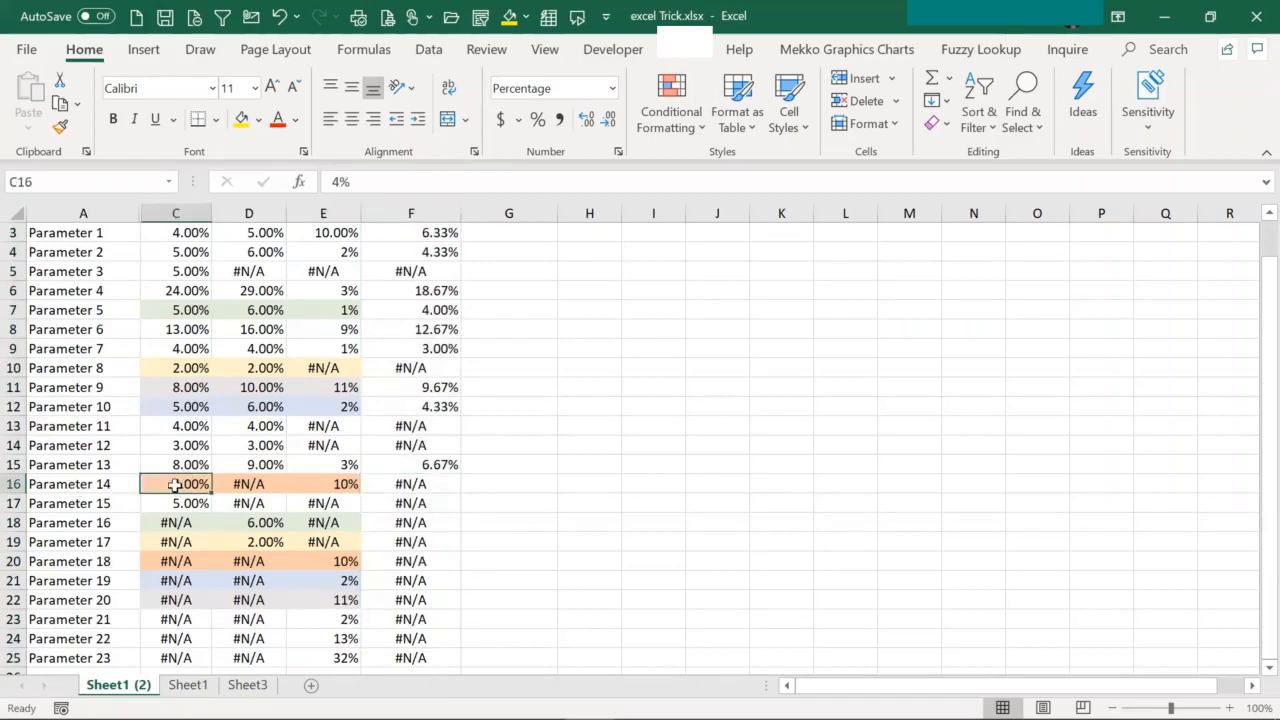
click(316, 486)
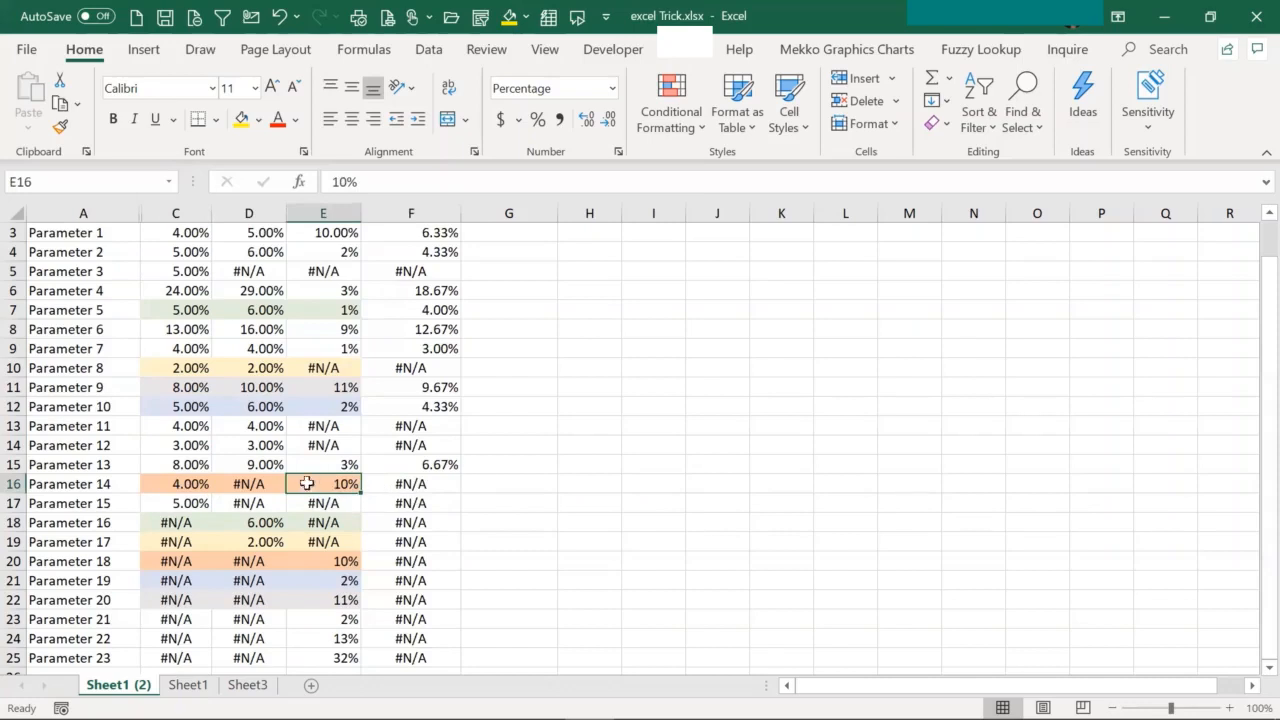
click(182, 486)
click(349, 487)
click(406, 490)
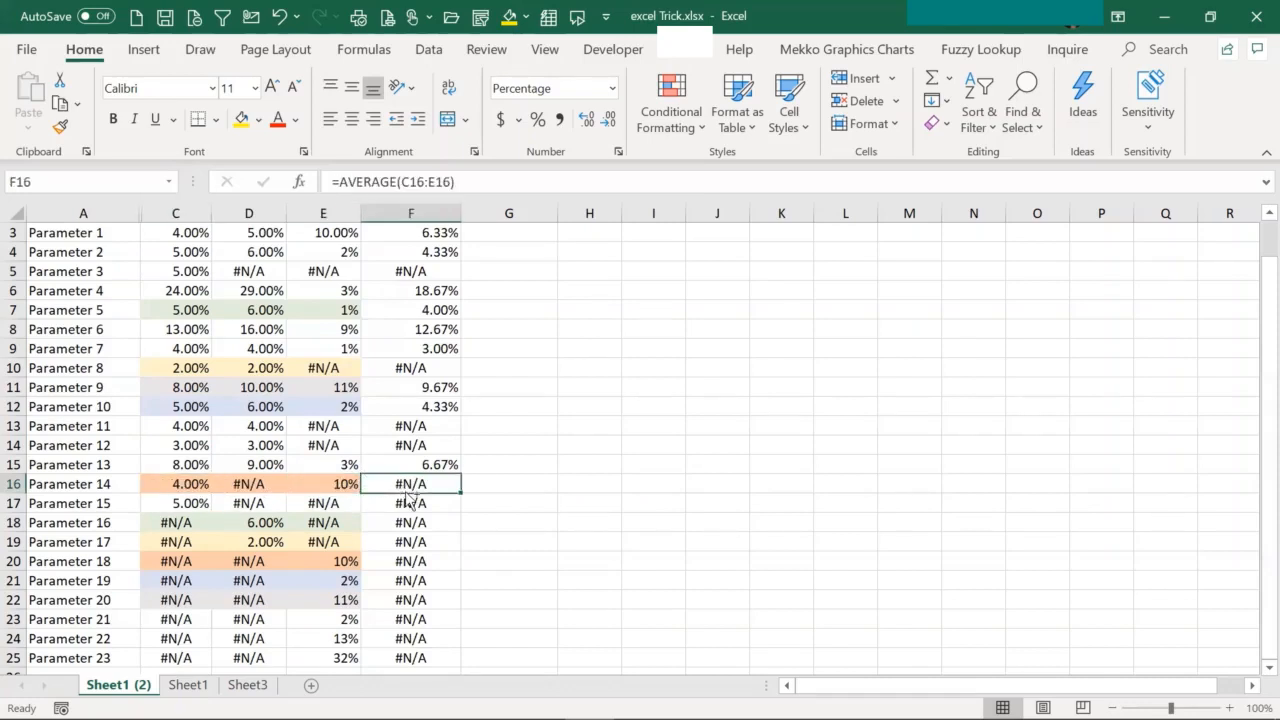
key(ctrl+Up)
key(Down)
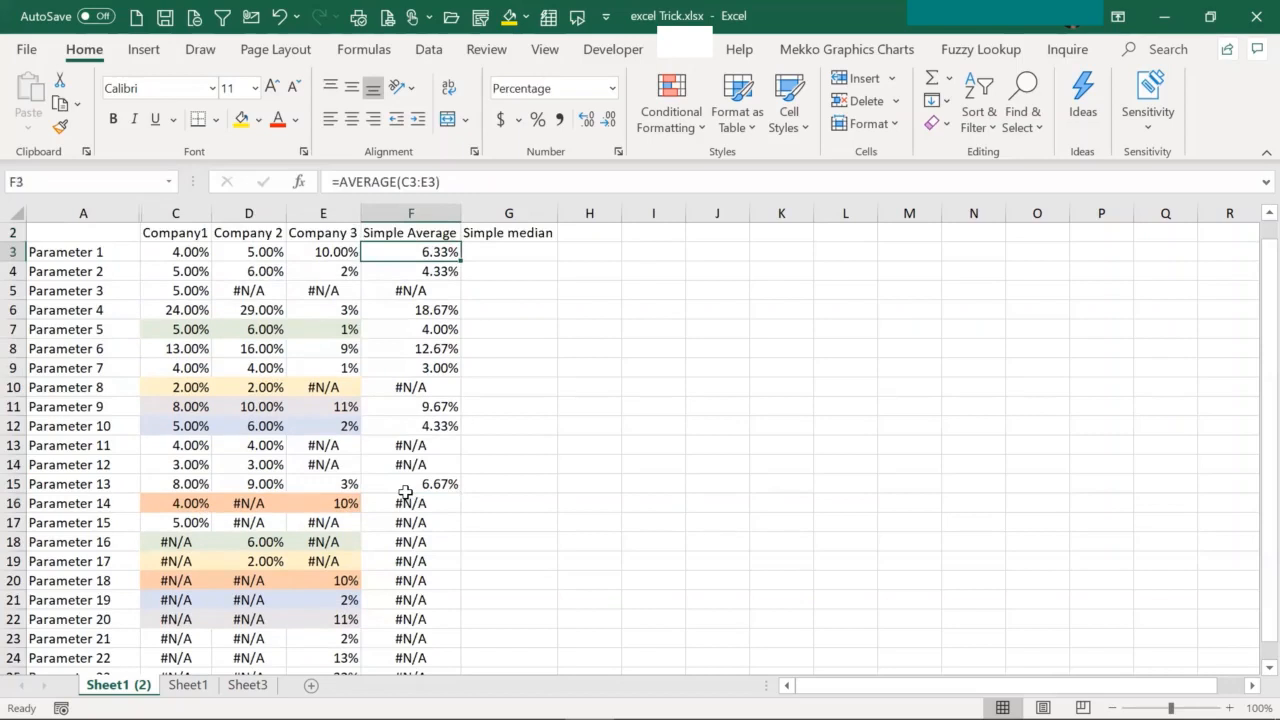
key(ctrl+Down)
click(252, 507)
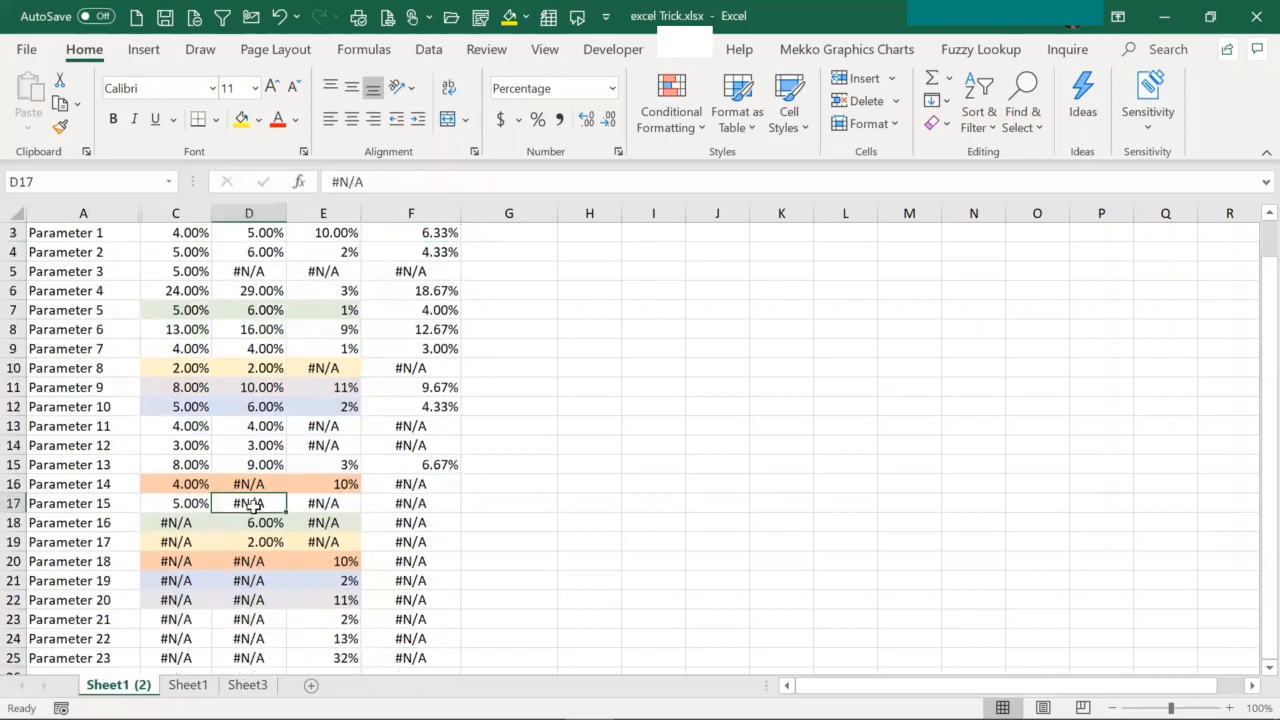
click(392, 508)
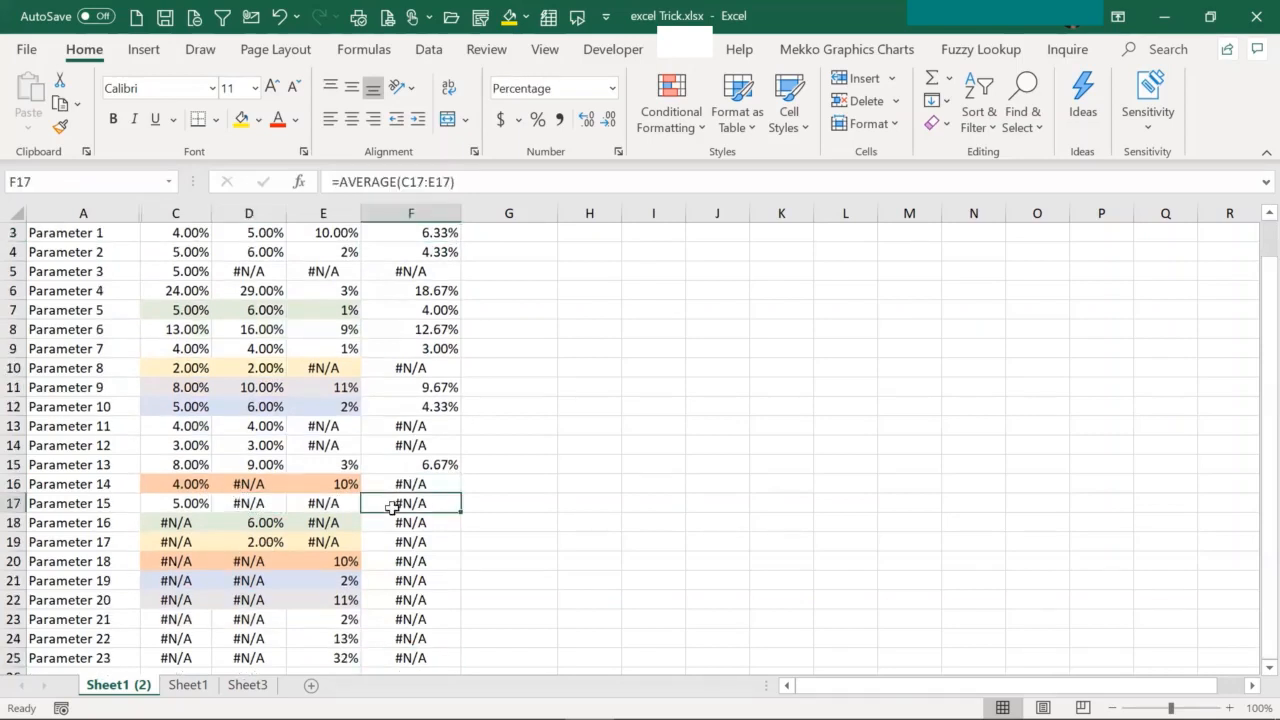
- Enter a MEDIAN formula over C3:E3 in G3 under the Simple median header
key(ctrl+Up)
key(Down)
key(Right)
text(=)
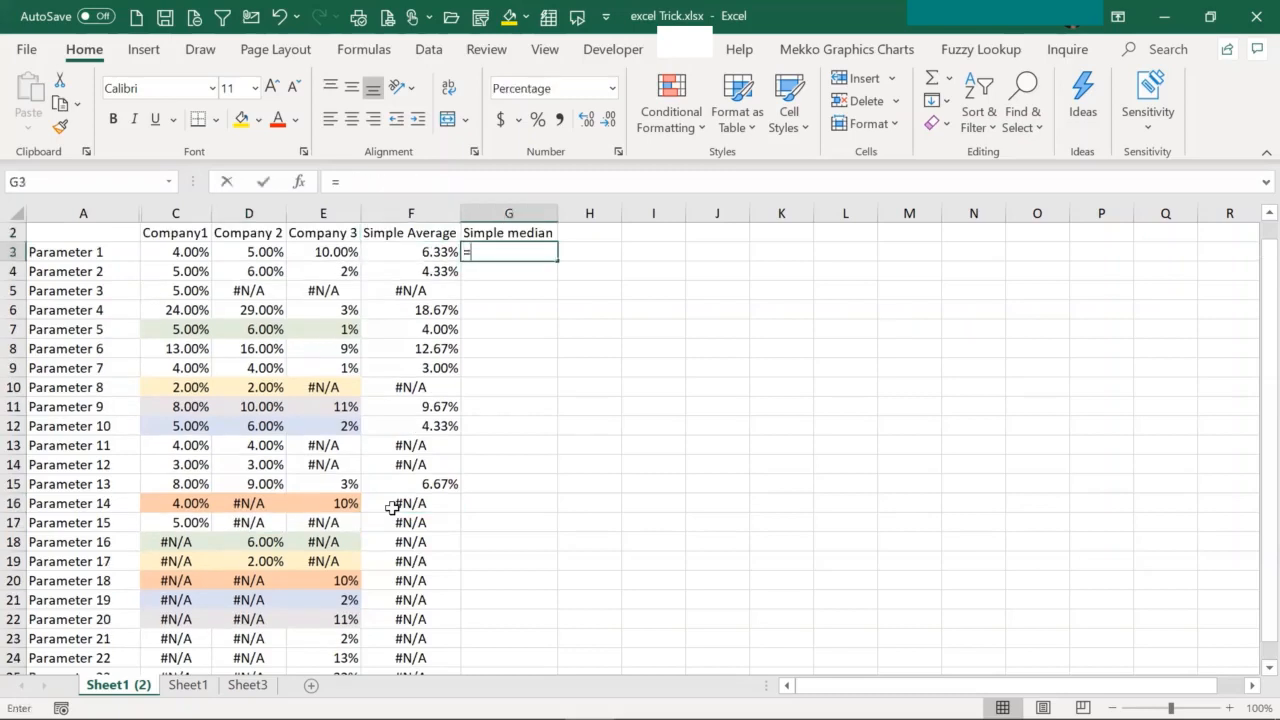
text(m)
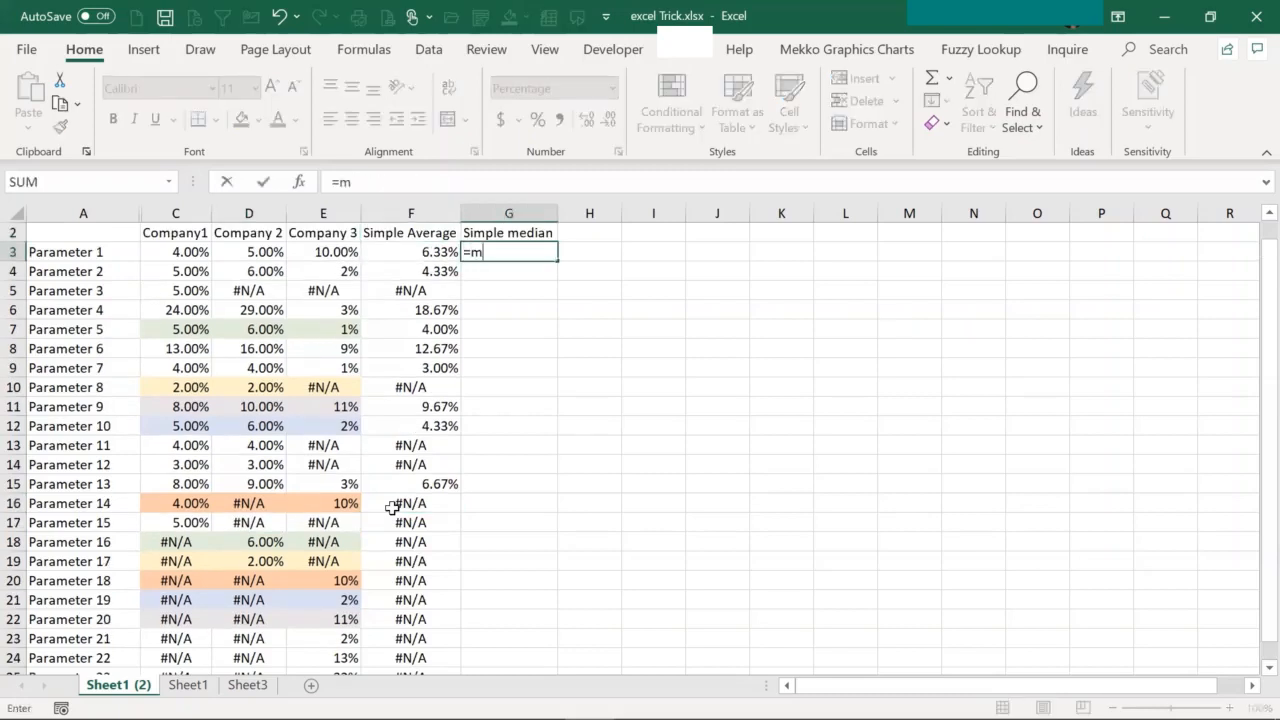
text(edian()
key(ctrl+Left)
key(Right)
key(Right)
key(shift+Right)
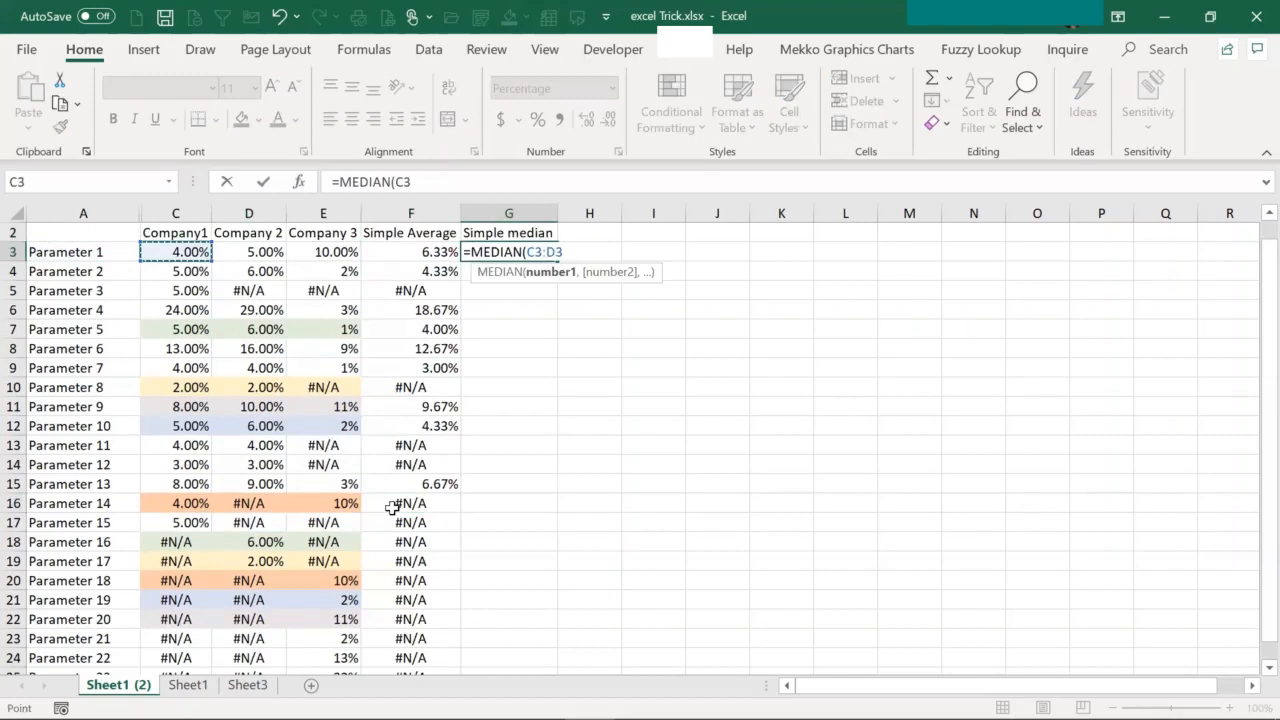
key(shift+Right)
key(ctrl+Return)
- Fill the MEDIAN formula from G3 through G25 and check Parameter 14's company values
key(Left)
key(ctrl+Down)
key(Right)
key(ctrl+shift+Up)
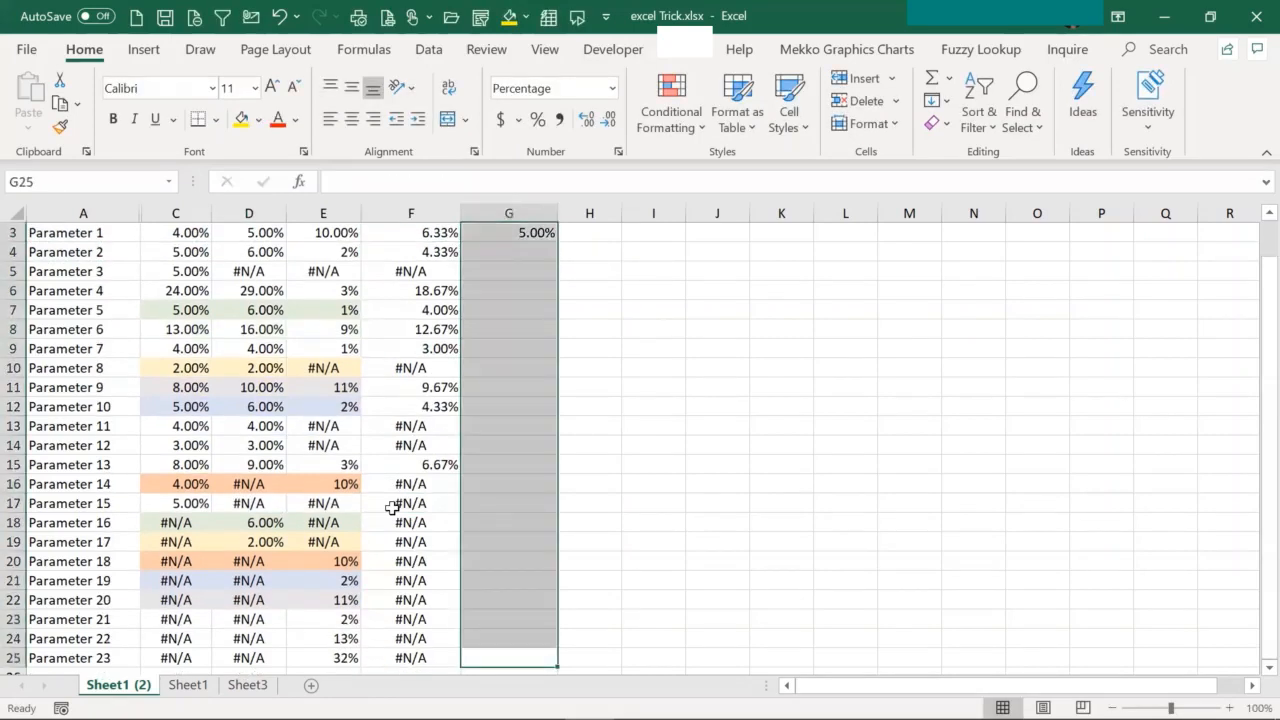
key(ctrl+d)
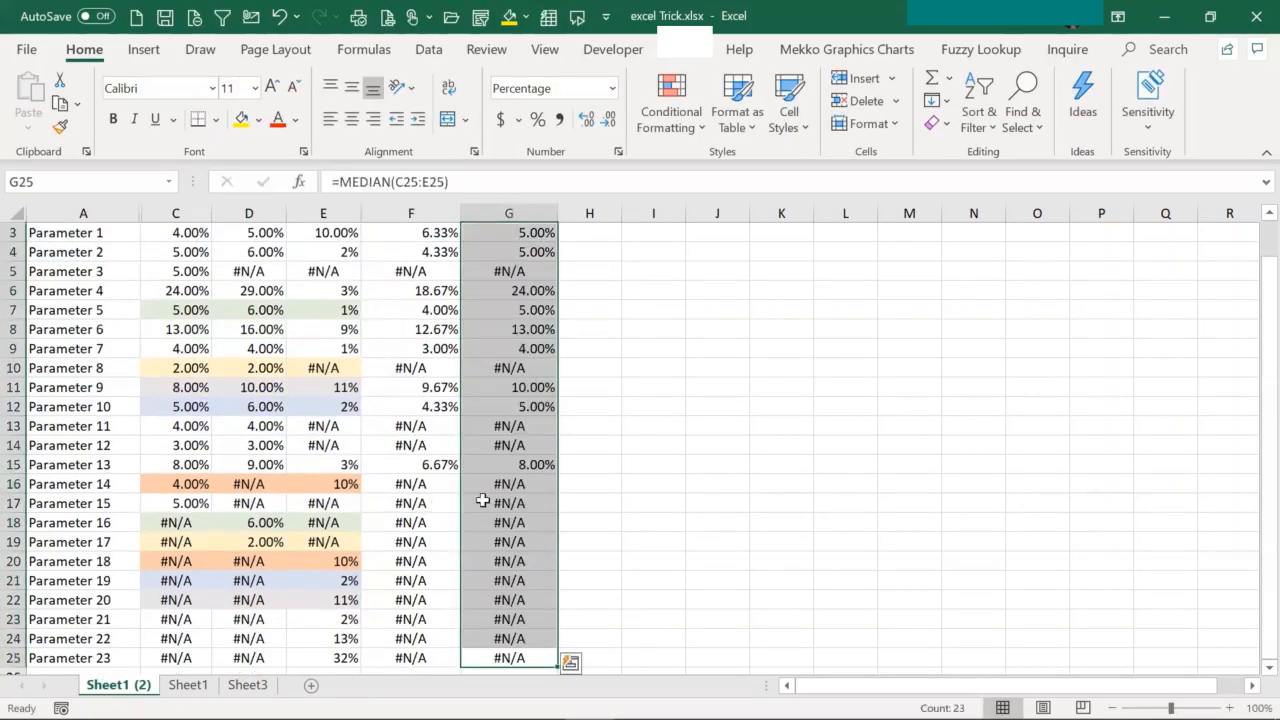
click(195, 486)
click(343, 490)
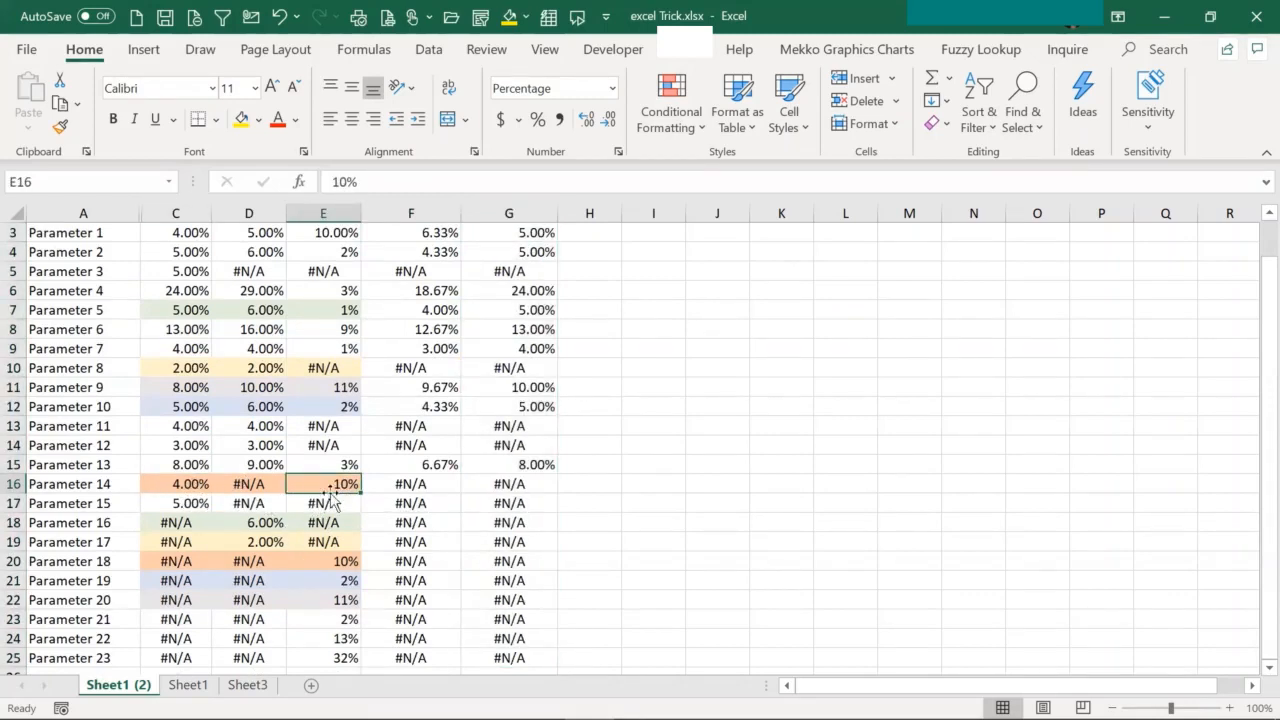
- Widen column H and enter the header Average IF in H2
click(412, 442)
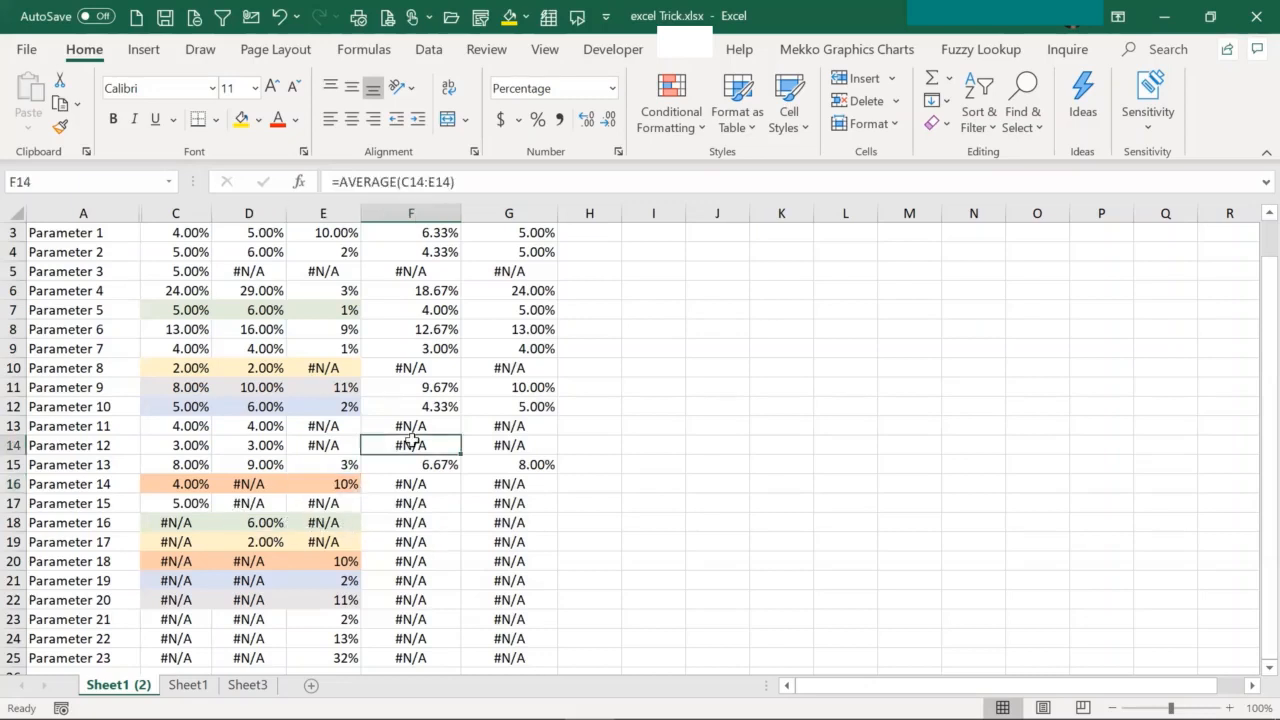
key(ctrl+Up)
key(Up)
key(Down)
key(Right)
key(Right)
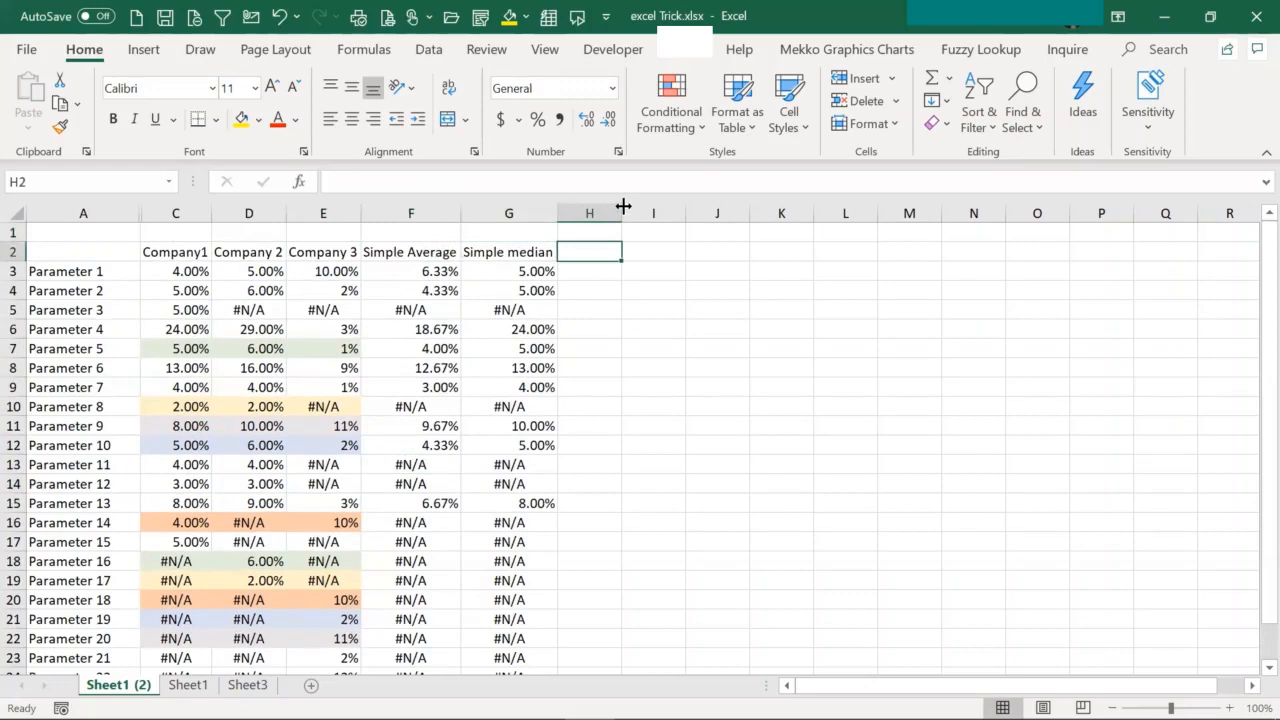
drag(623, 206, 681, 208)
text(Averg)
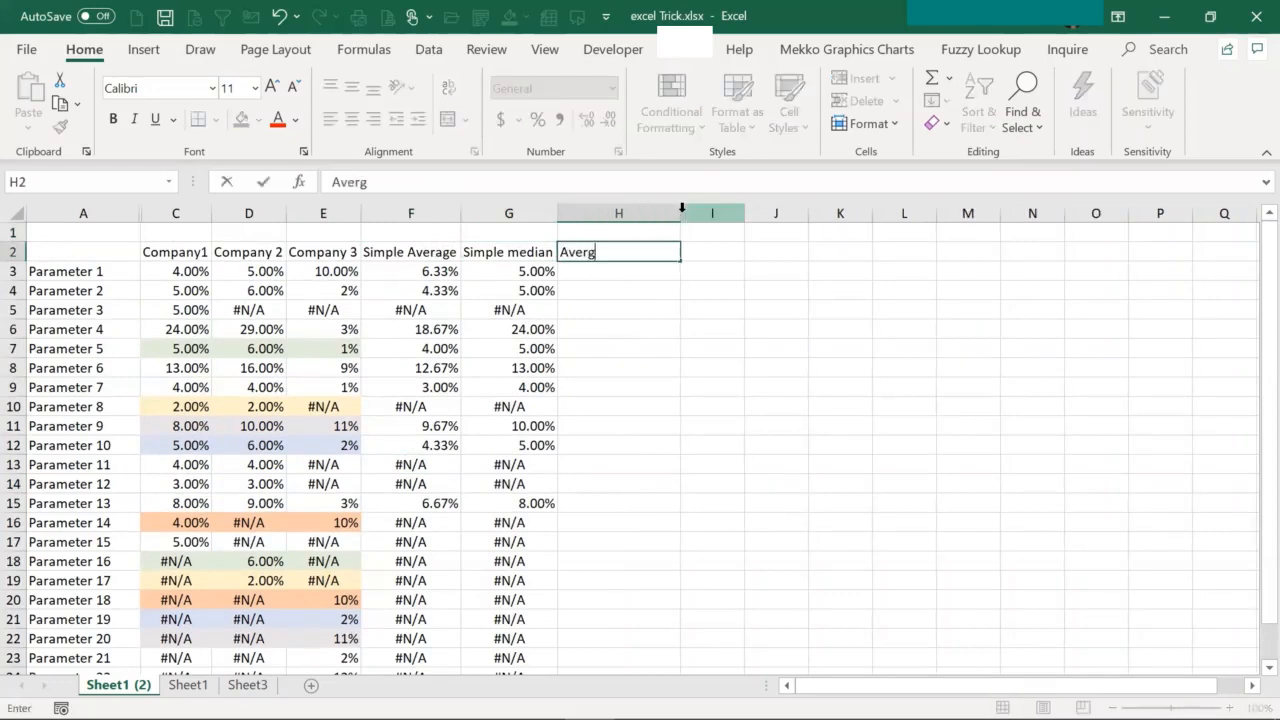
key(BackSpace)
text(age IF)
key(Return)
- Enter the formula =AVERAGEIF(C3:E3,"<>#N/A") in H3 under the Average IF header
text(=)
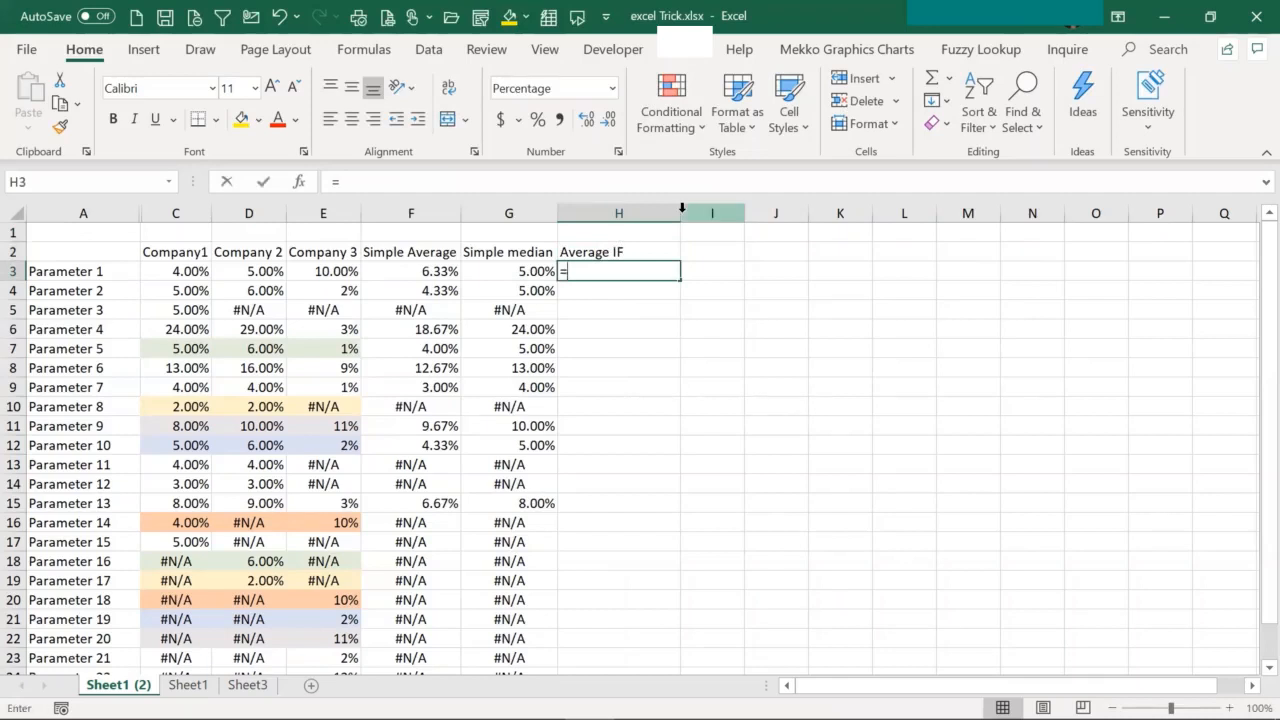
text(AVERAGEIF()
key(Left)
key(Left)
key(Left)
key(Left)
key(Left)
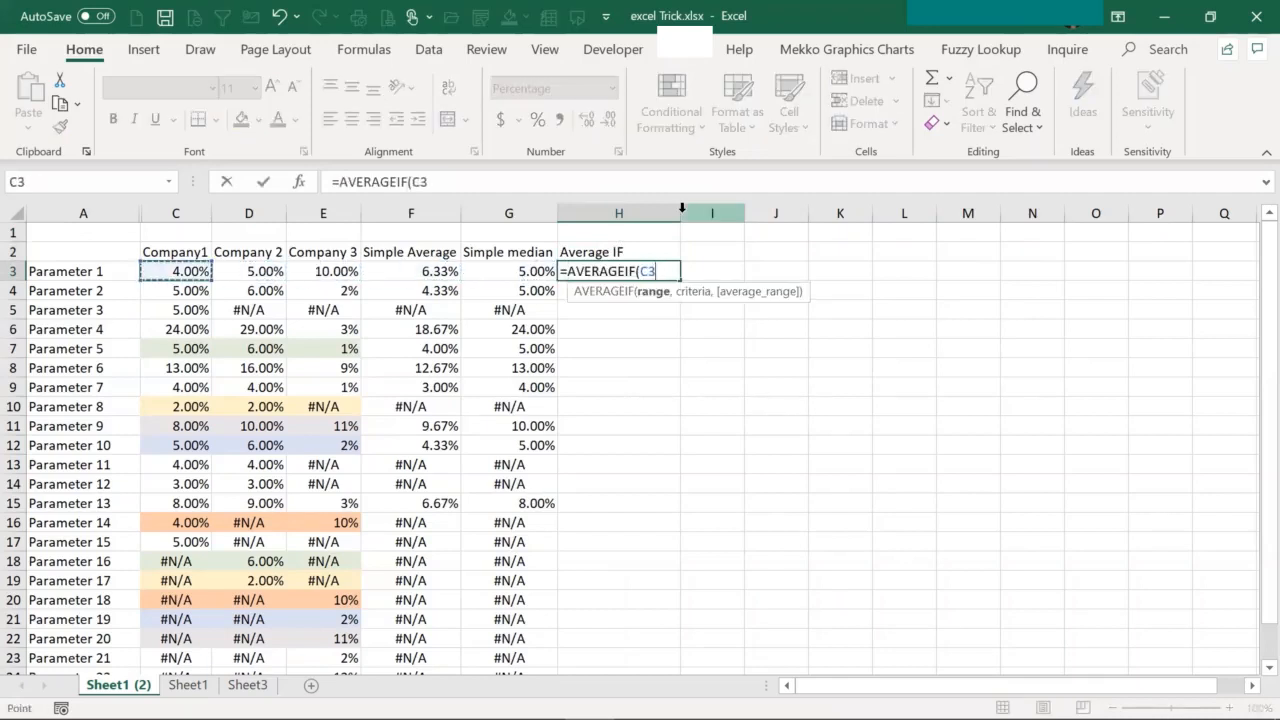
key(shift+Right)
key(shift+Right)
text(,)
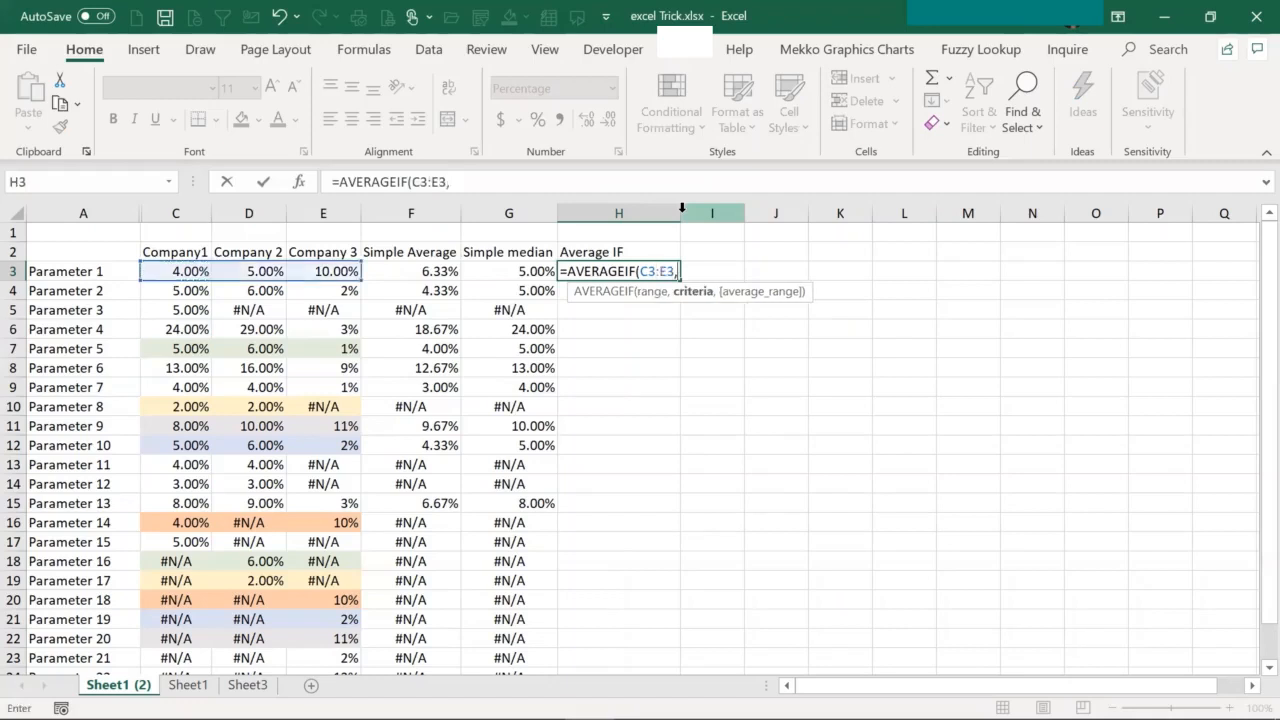
text("<>)
text(#N/A")
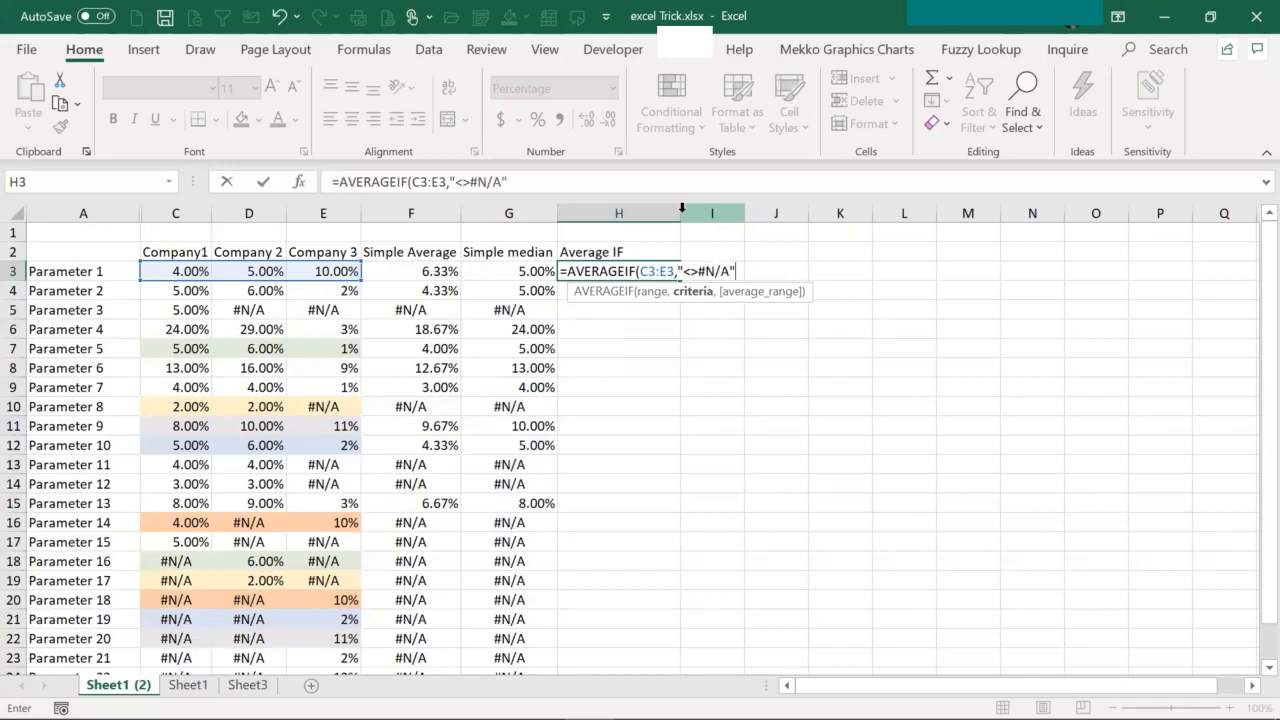
text())
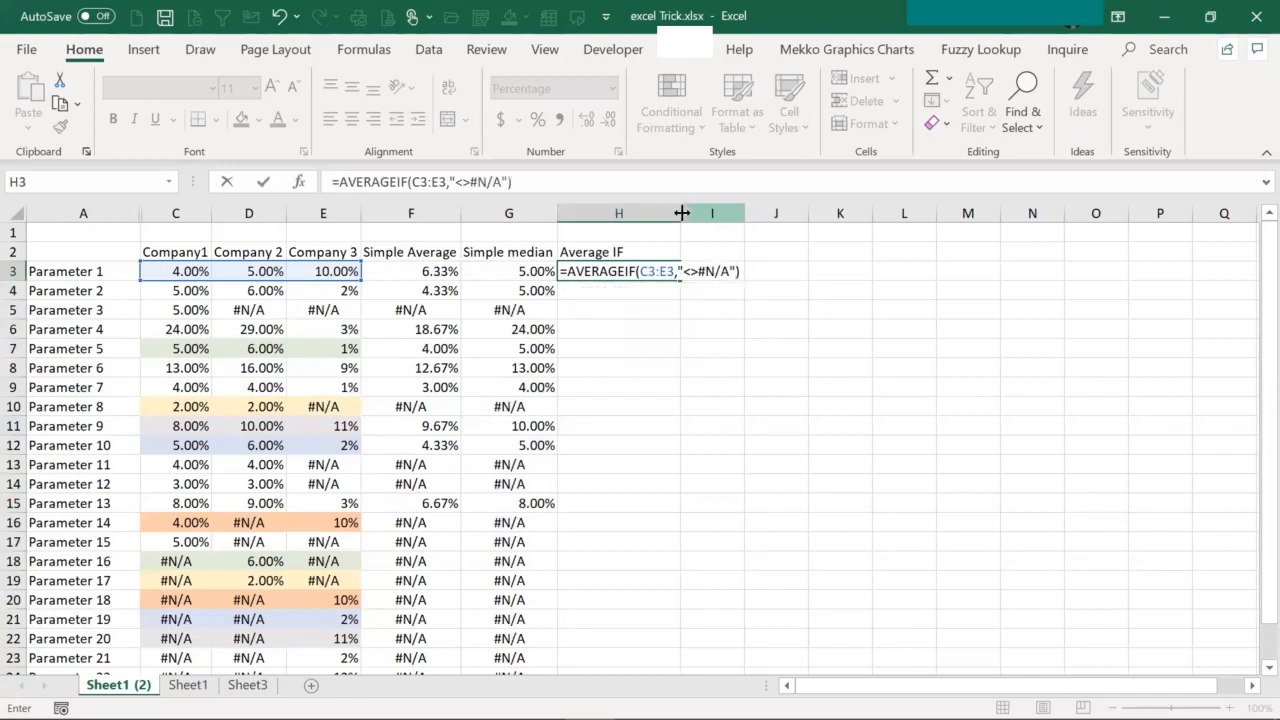
key(Return)
- Fill the AVERAGEIF formula from H3 down through H25
key(Up)
key(Left)
key(ctrl+Down)
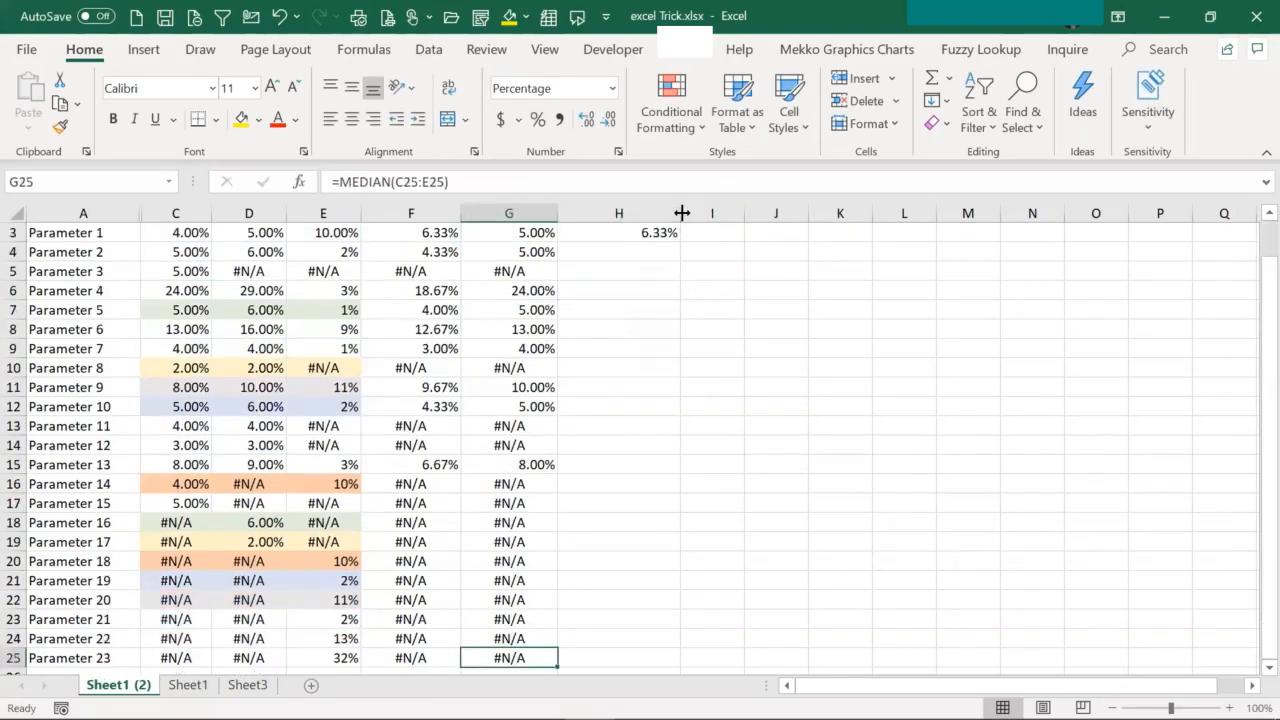
key(Right)
key(ctrl+shift+Up)
key(ctrl+d)
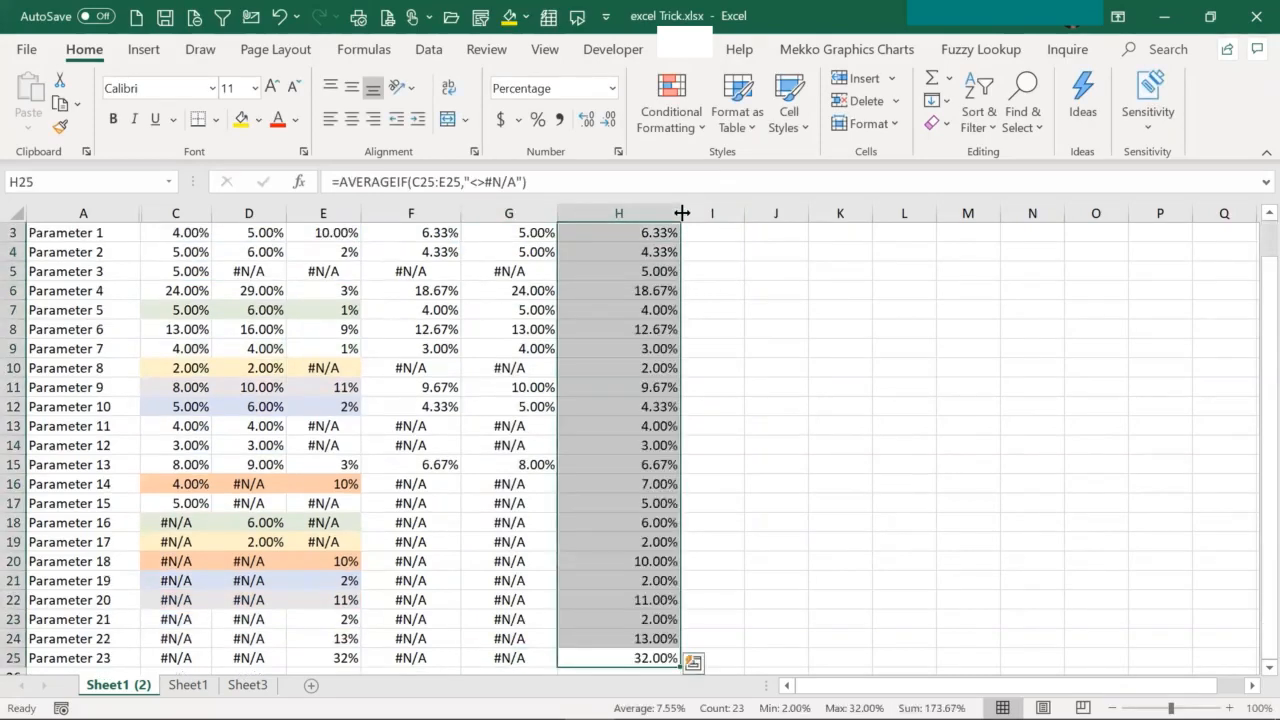
- Review the Average IF results down to Parameter 23 and compare Parameter 14's #N/A entry with its AVERAGEIF result
key(ctrl+Up)
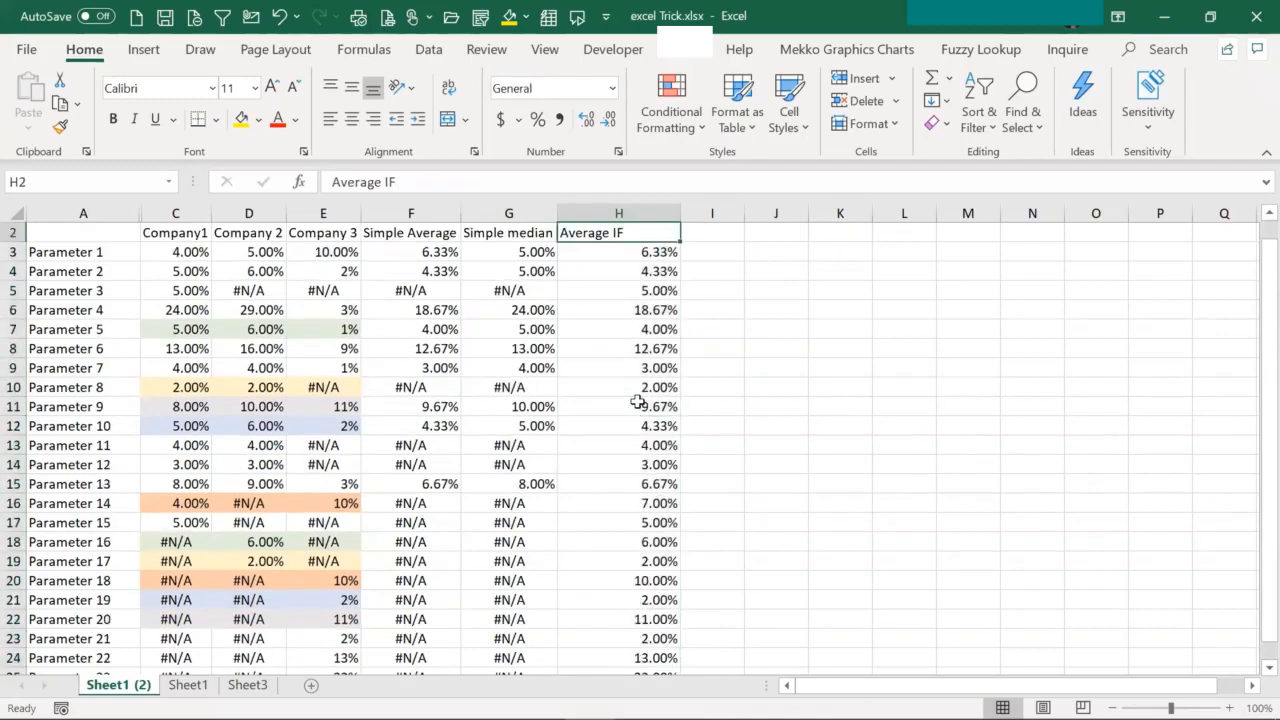
key(Down)
key(ctrl+Down)
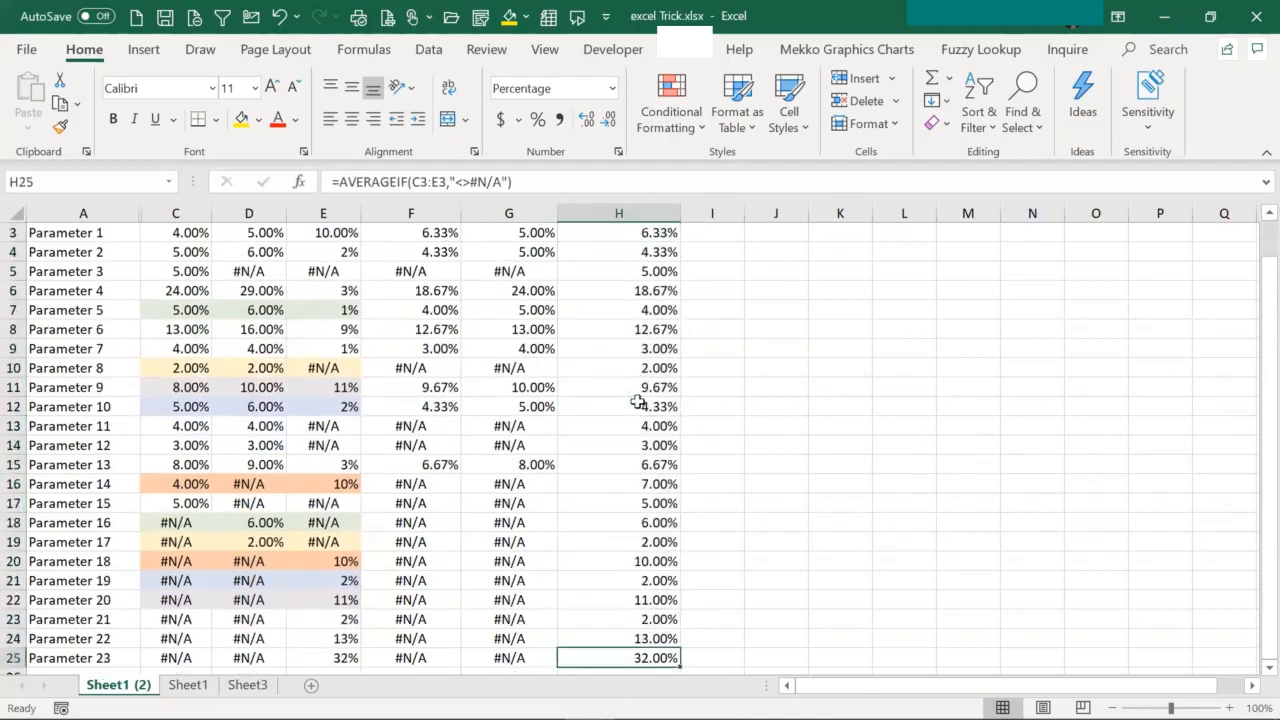
click(270, 488)
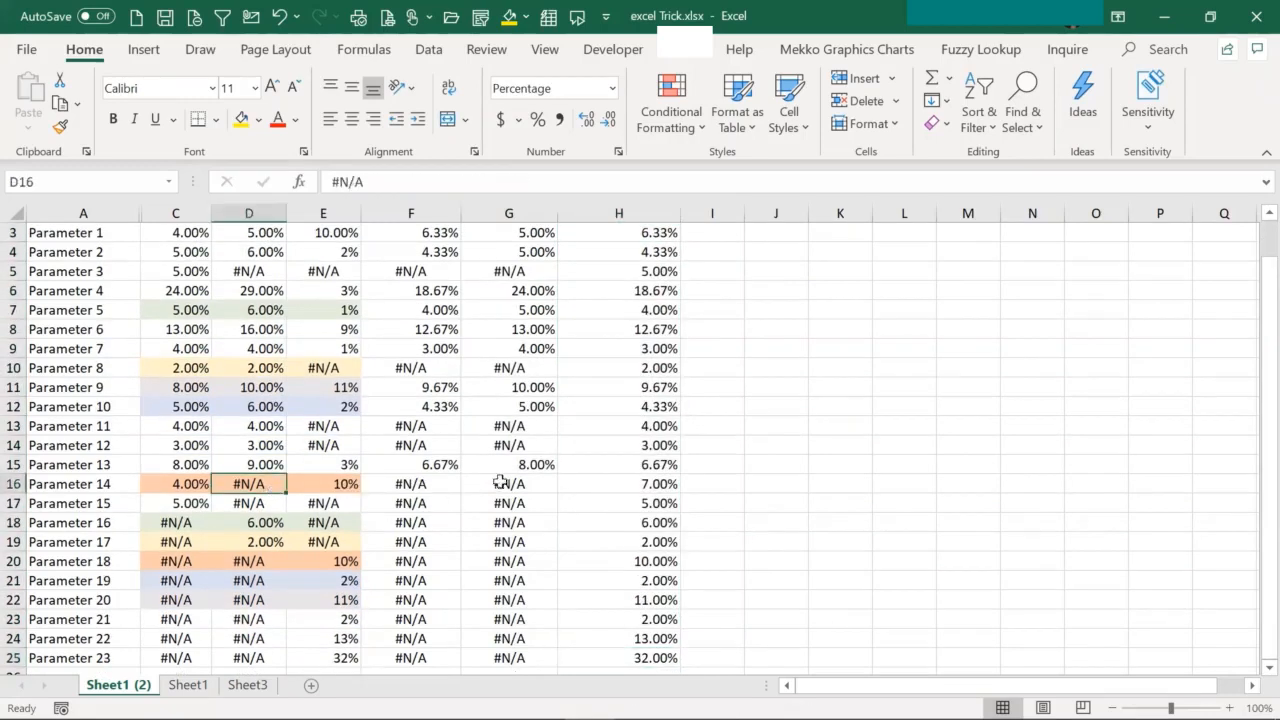
click(647, 485)
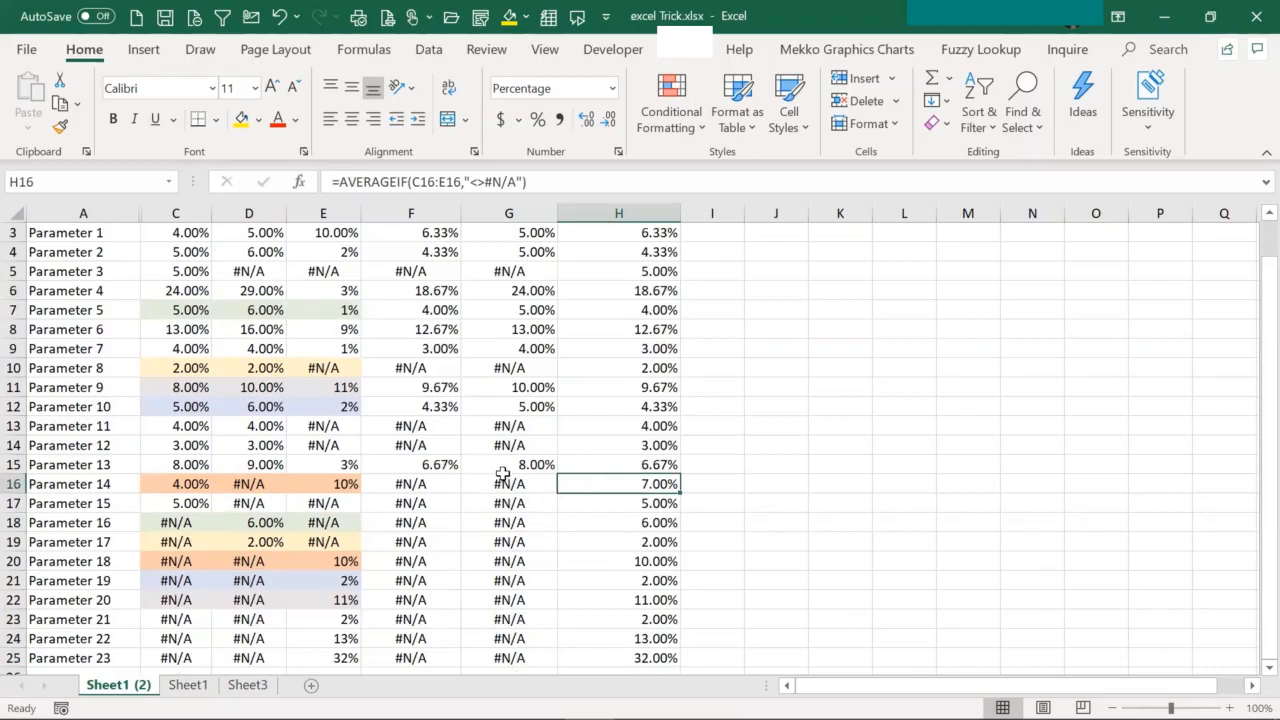
- Enter the header Median IF in I2
key(ctrl+Up)
key(Left)
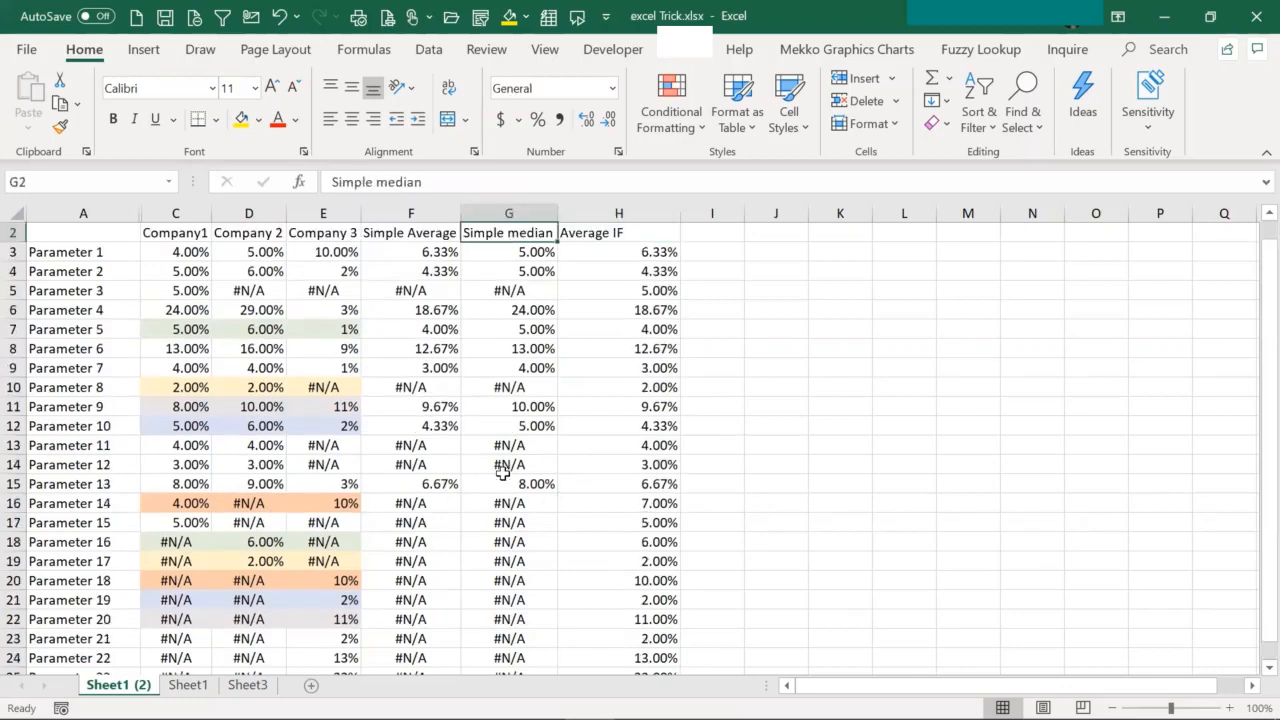
key(Right)
key(Right)
text(Me)
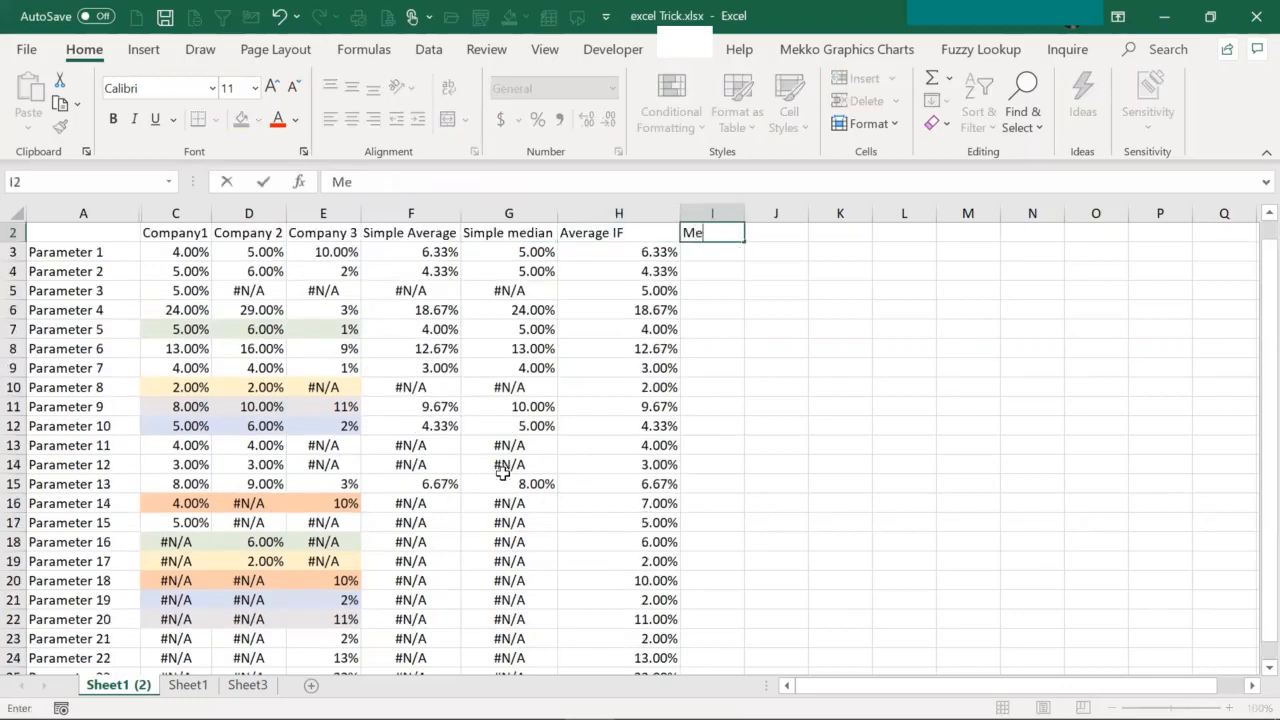
text(dian IF)
key(Return)
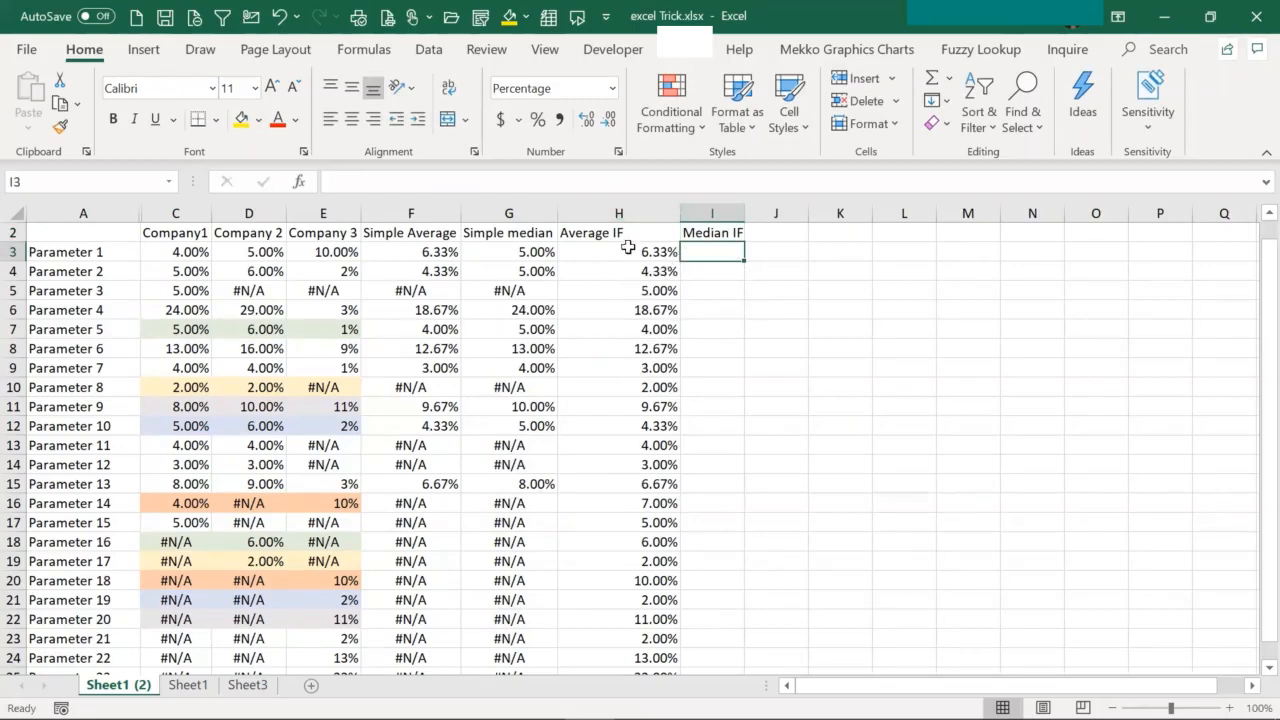
- Insert two blank columns before the Average IF column
click(617, 213)
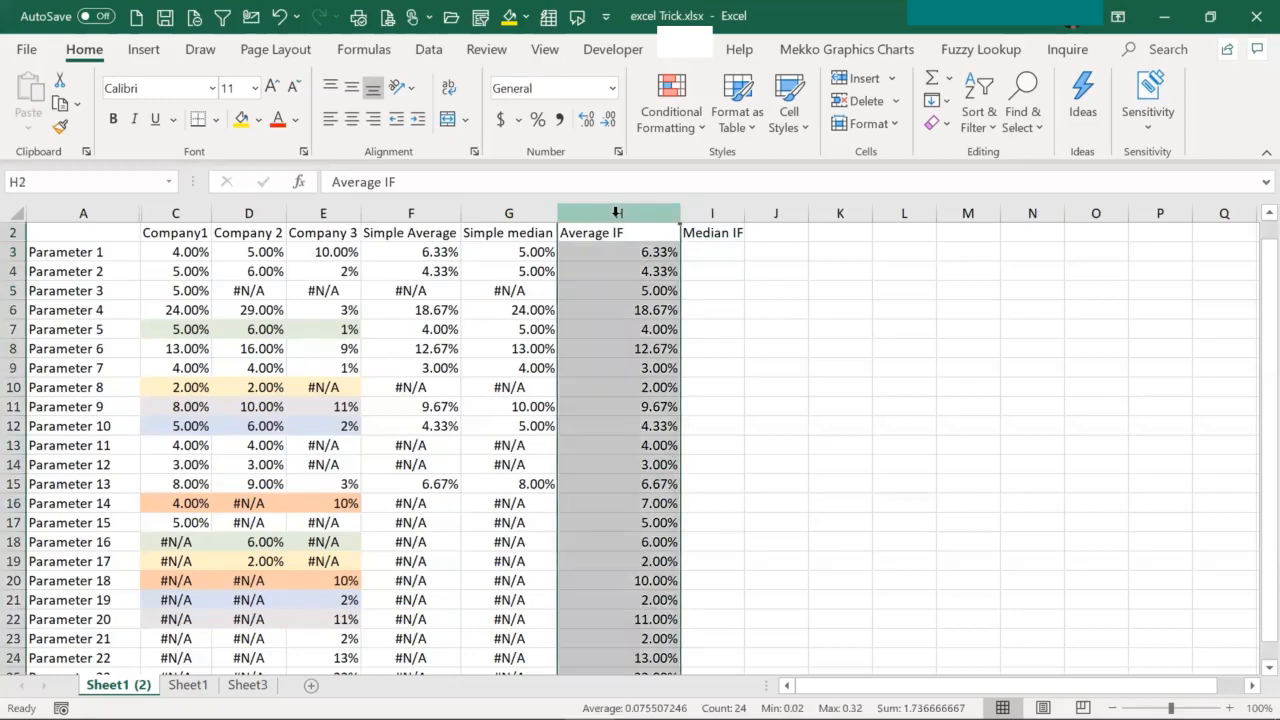
key(ctrl+shift+equal)
key(ctrl+shift+equal)
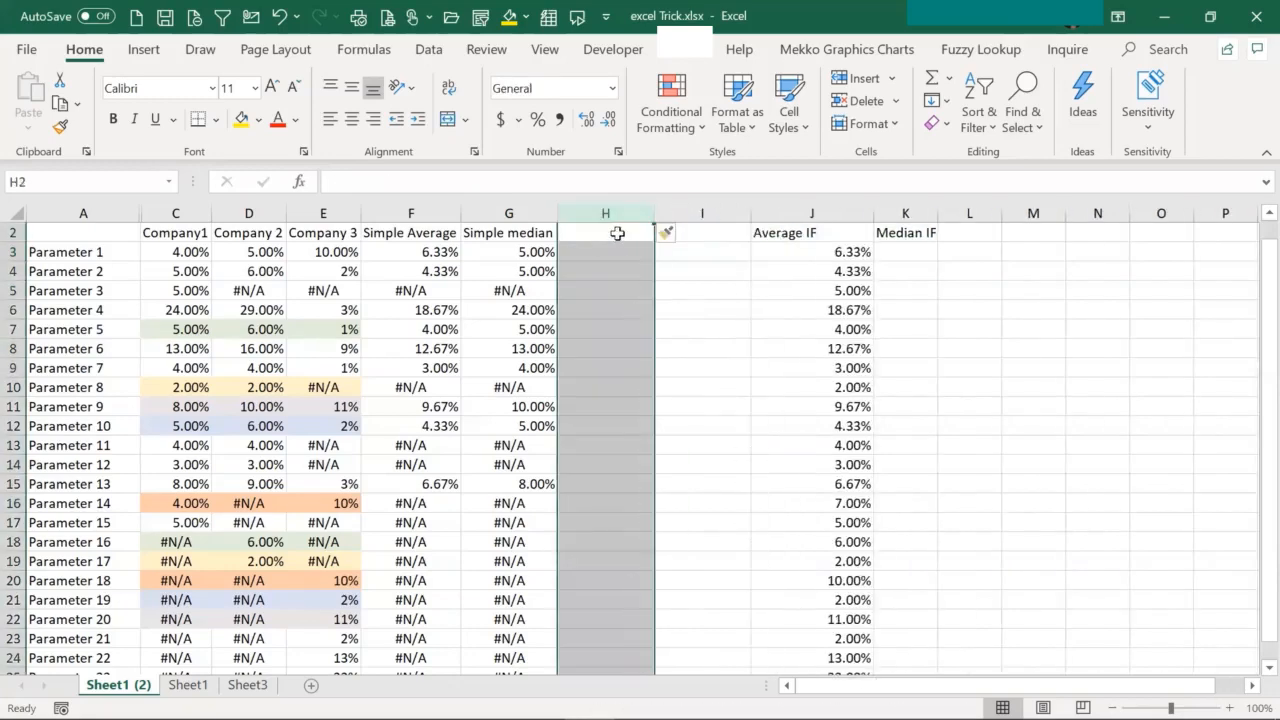
click(617, 232)
click(609, 252)
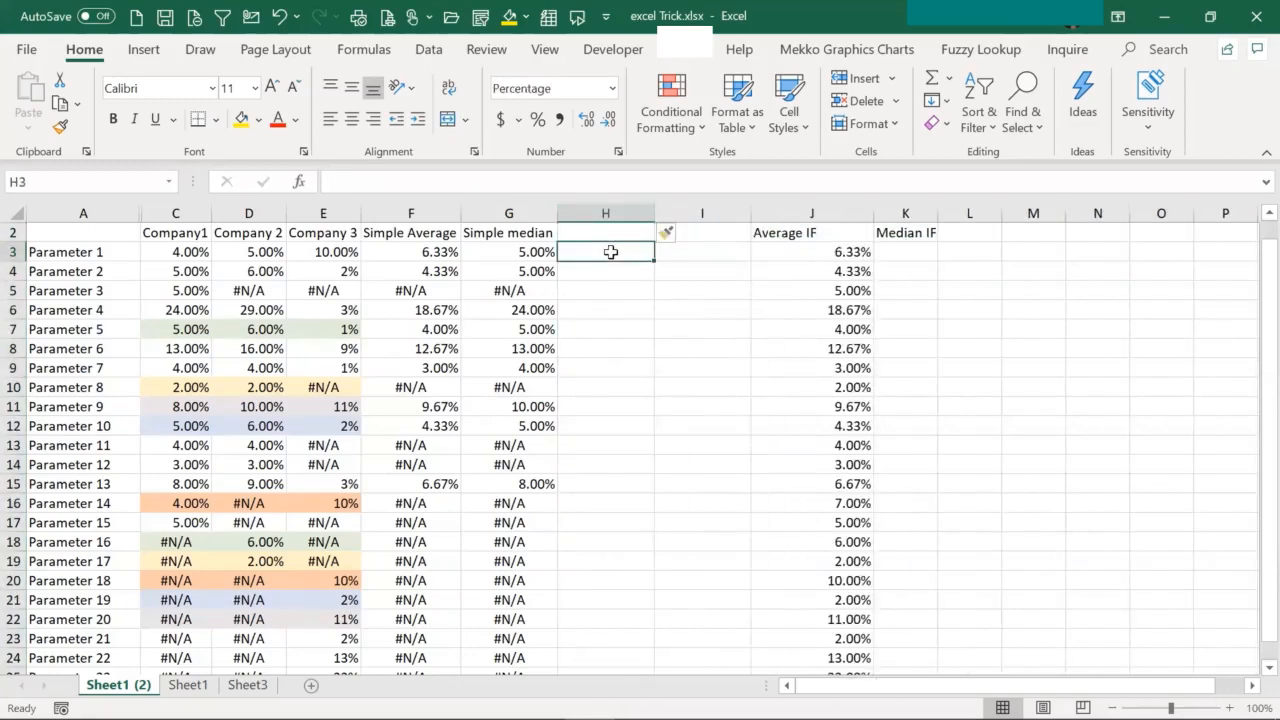
- Examine the #N/A exclusion criterion in the AVERAGEIF formula in J3
click(801, 256)
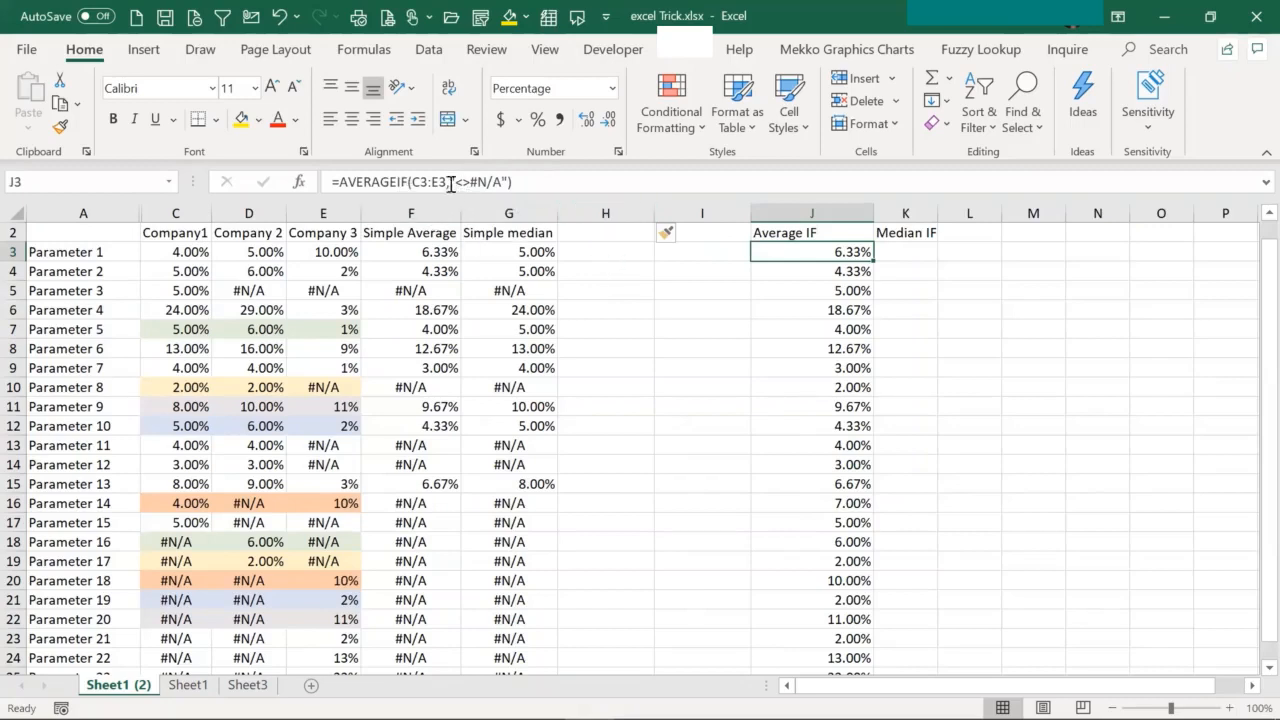
drag(449, 182, 534, 182)
click(534, 182)
key(Return)
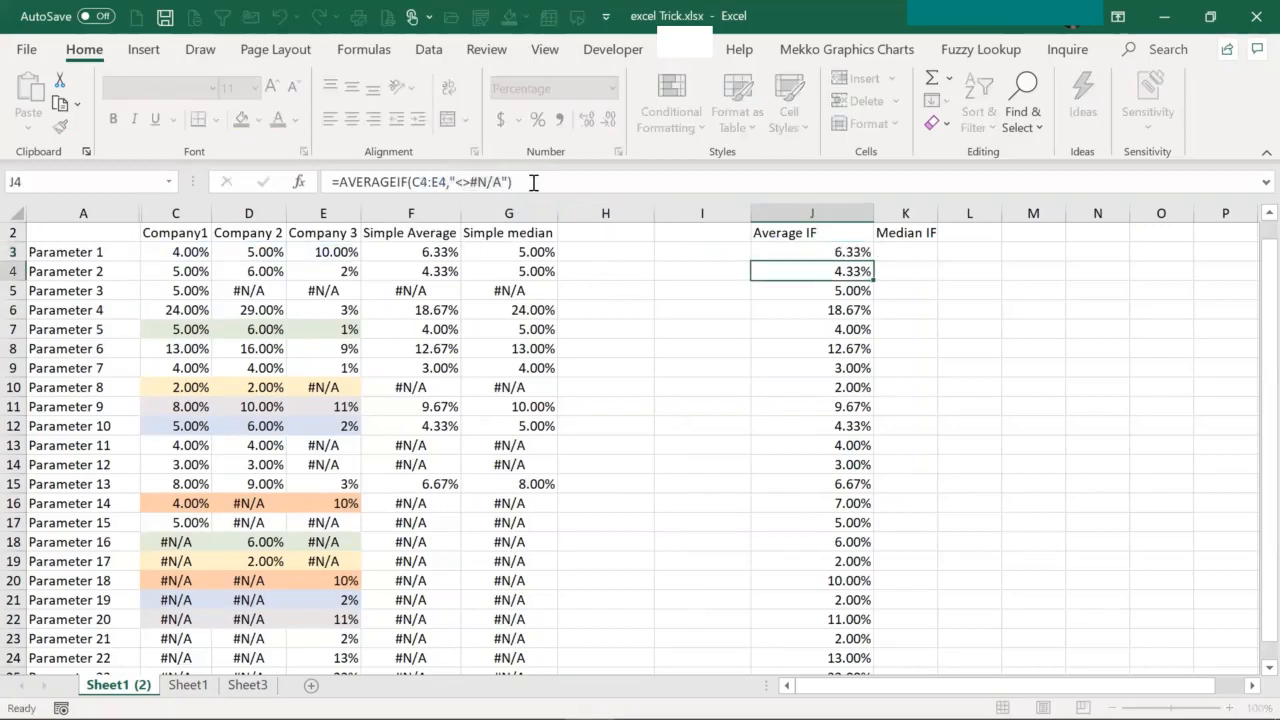
- Begin an AGGREGATE formula in H3, browsing the available functions and choosing function number 1 (AVERAGE)
key(Up)
key(Left)
key(Left)
text(=)
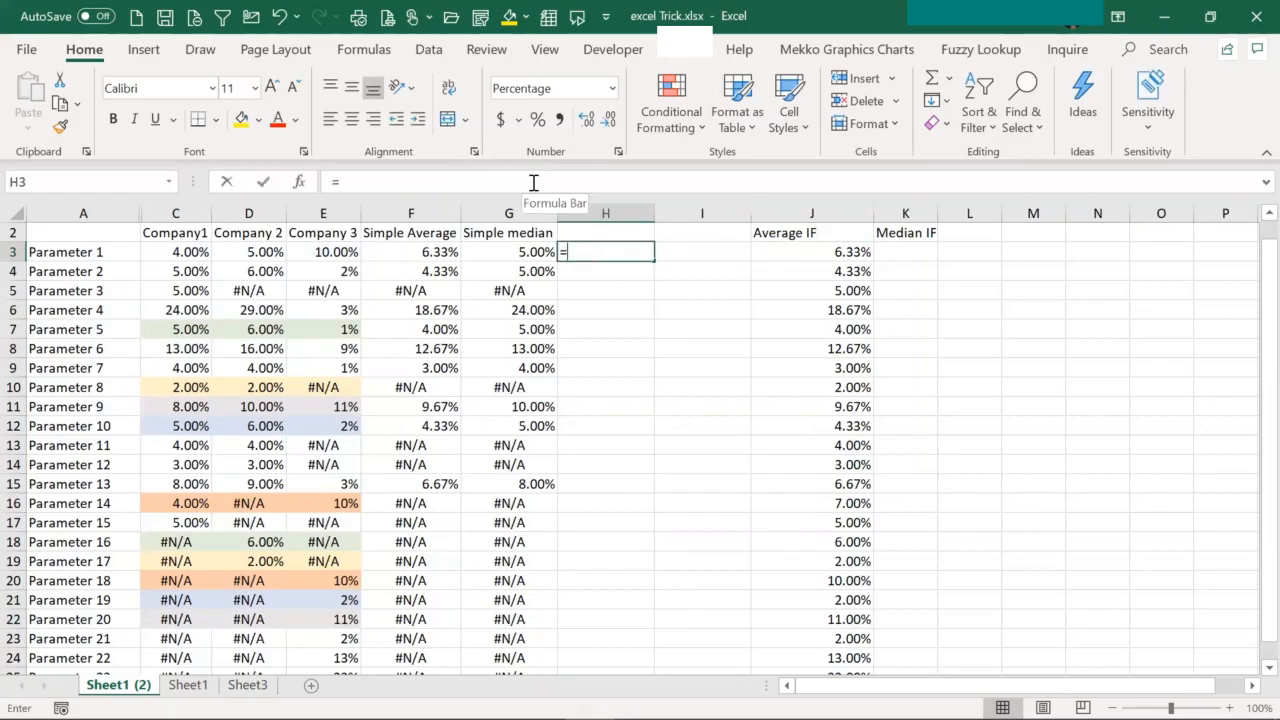
text(AGGREGATE()
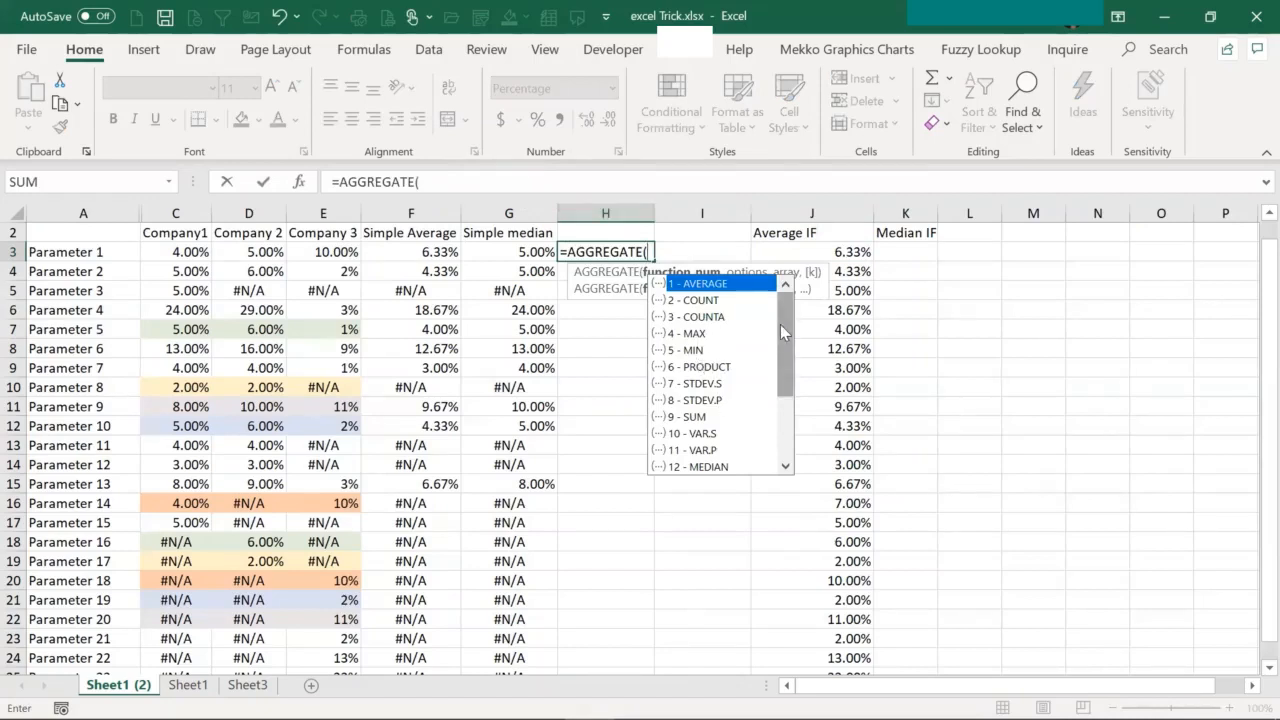
drag(780, 324, 787, 363)
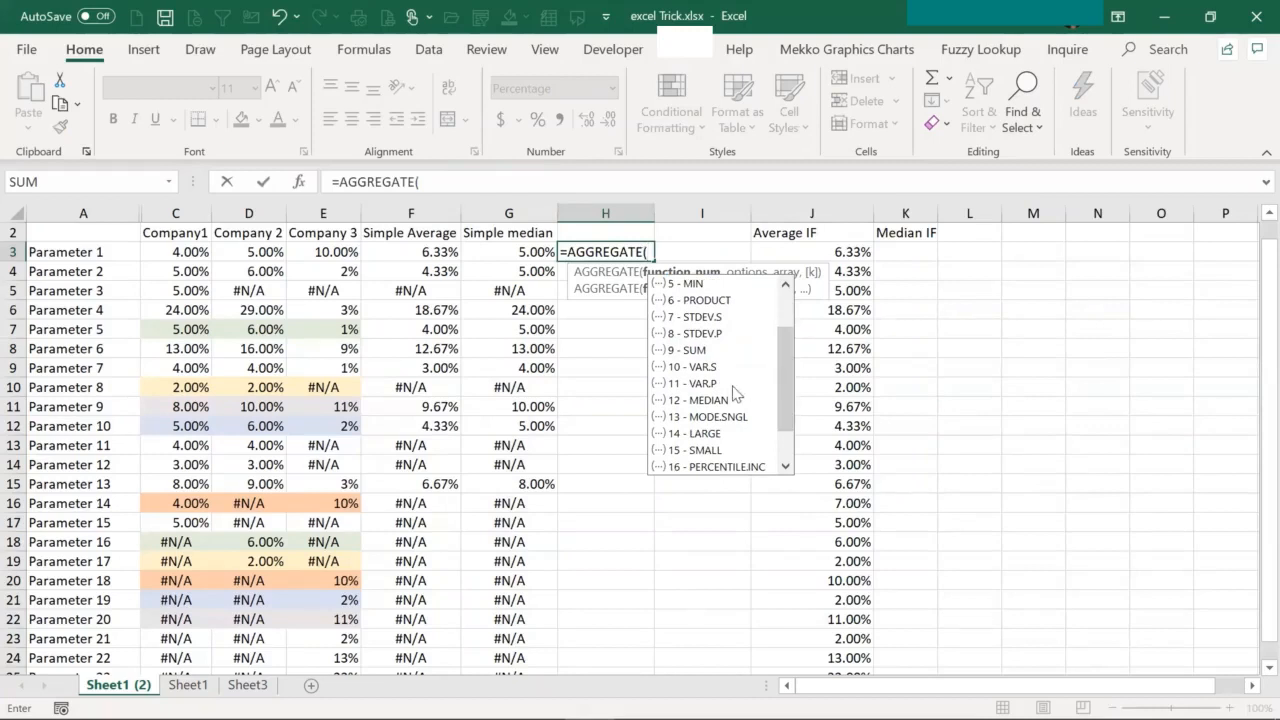
drag(785, 397, 784, 335)
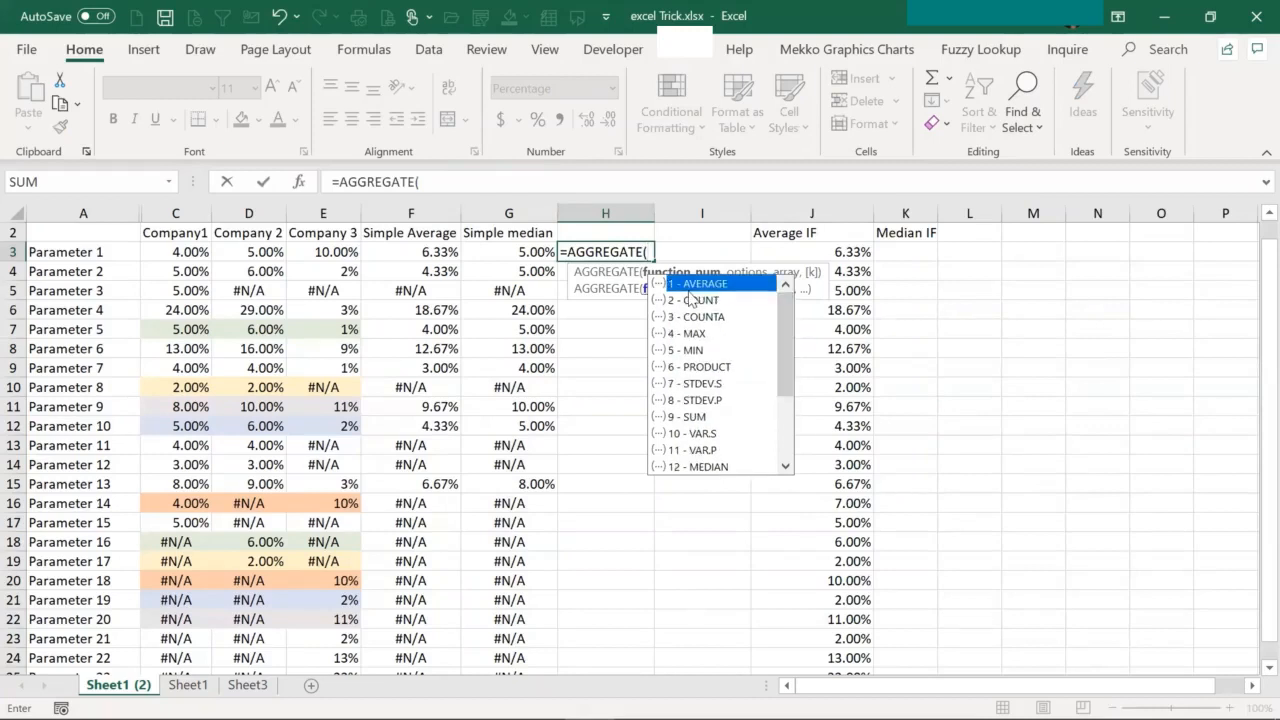
text(1)
text(,)
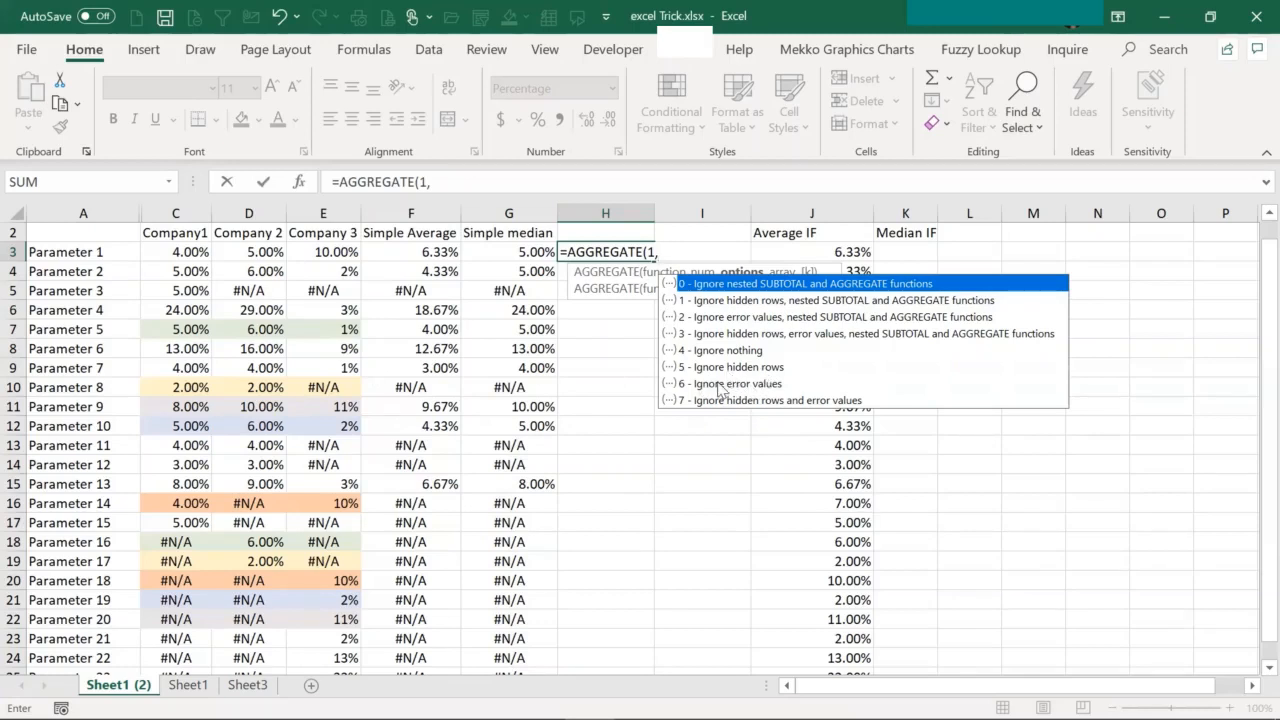
- Complete the AGGREGATE formula in H3 with option 6 (Ignore error values) and the range C3:E3
text(6))
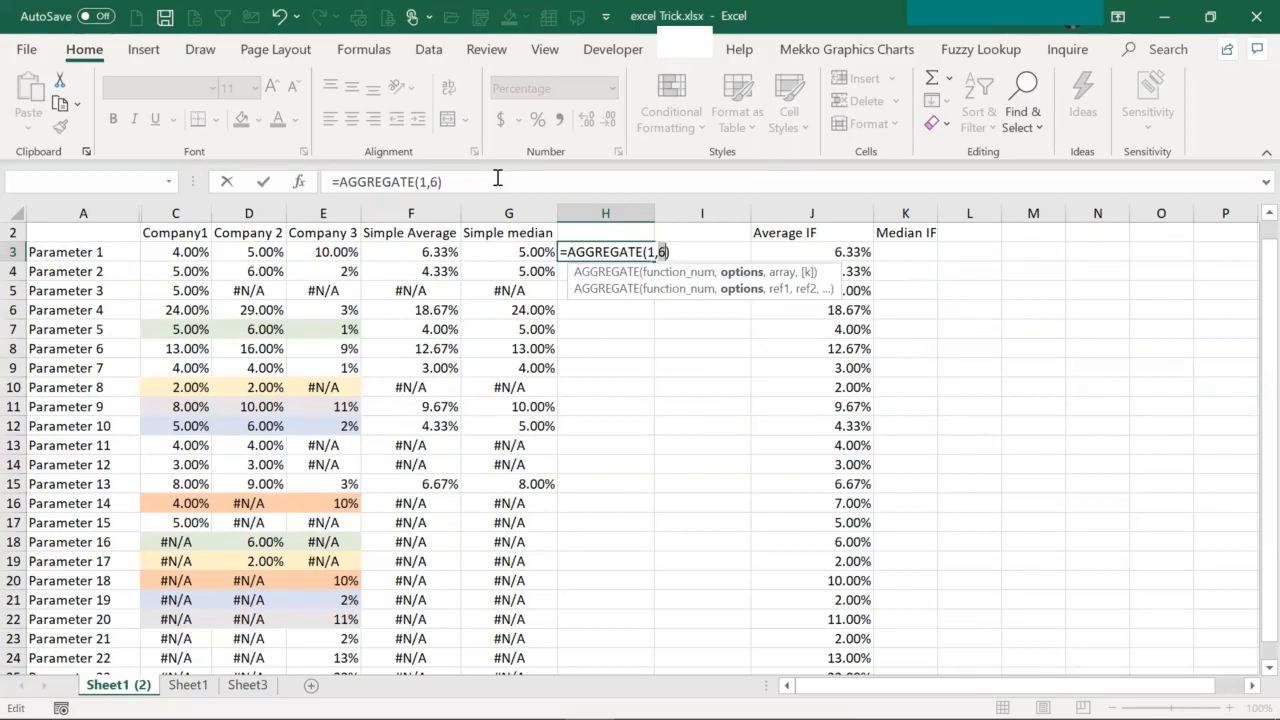
key(BackSpace)
text(,)
click(183, 253)
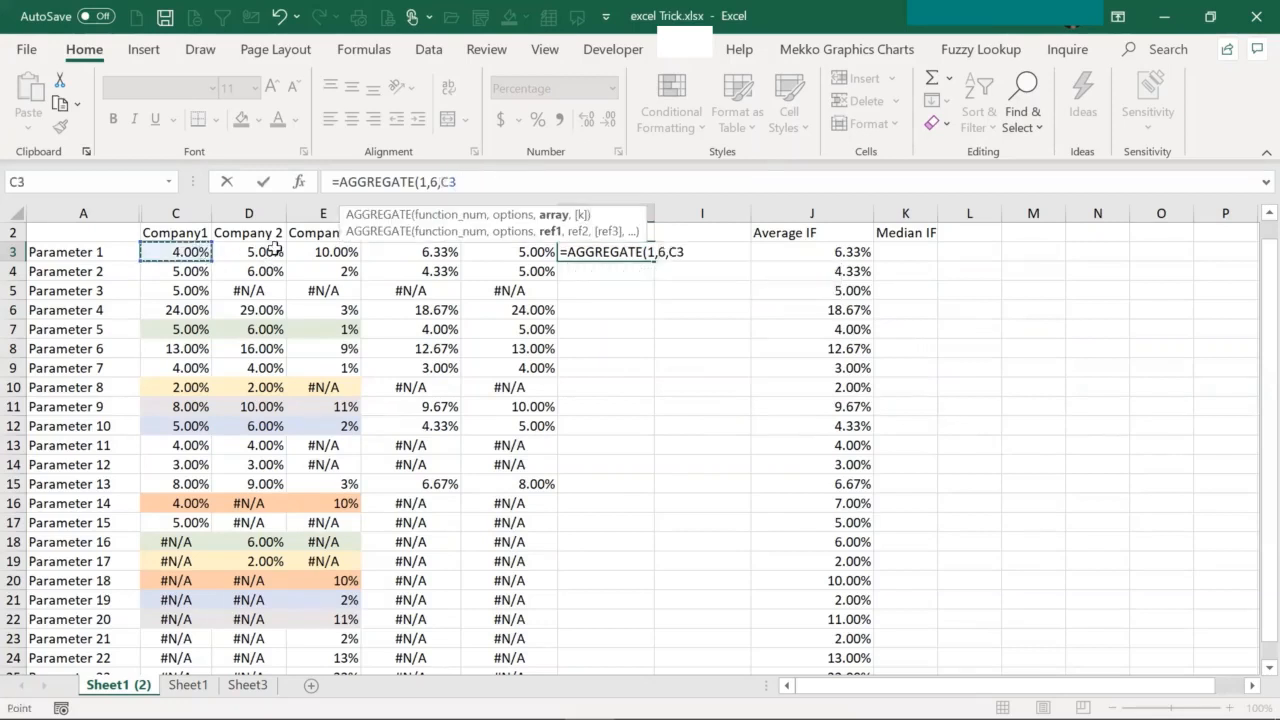
shift+click(348, 252)
key(Return)
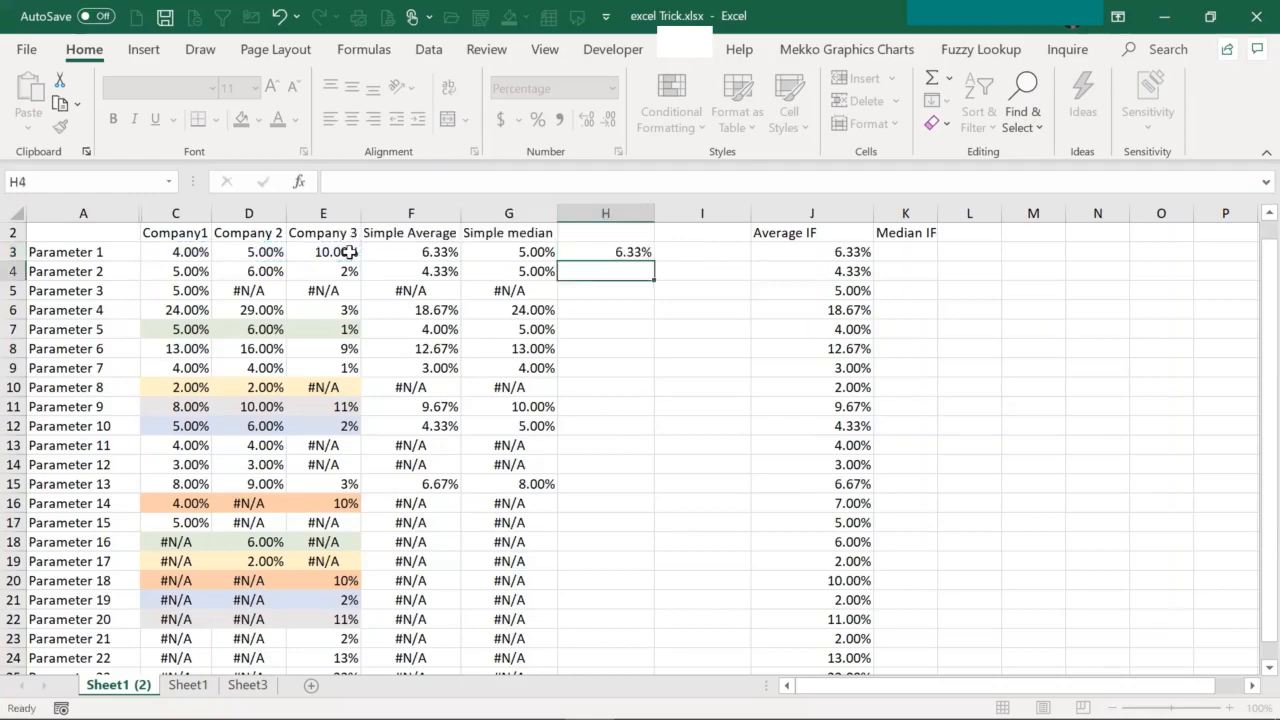
- Fill the AGGREGATE formula from H3 down through H25
key(Up)
key(Left)
key(ctrl+Down)
key(Right)
key(ctrl+shift+Up)
key(ctrl+d)
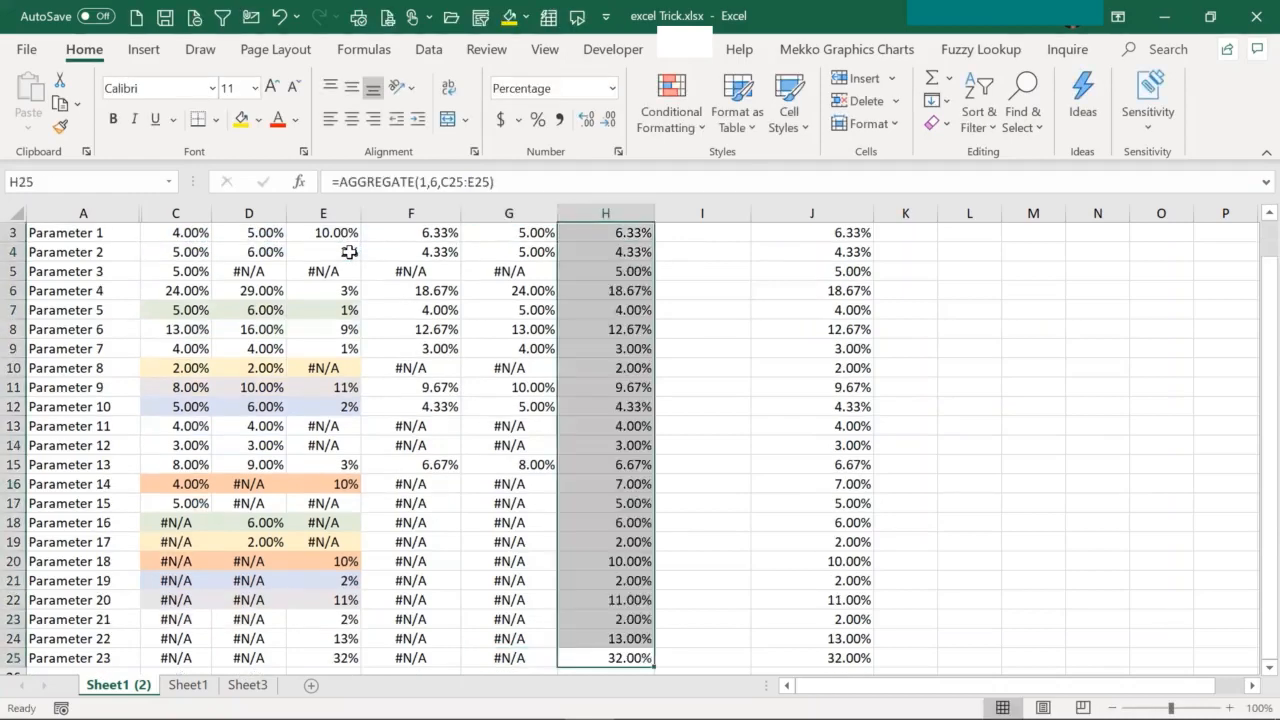
- Enter the header Average Aggregate in H2
key(Up)
key(ctrl+Up)
key(ctrl+Up)
key(Down)
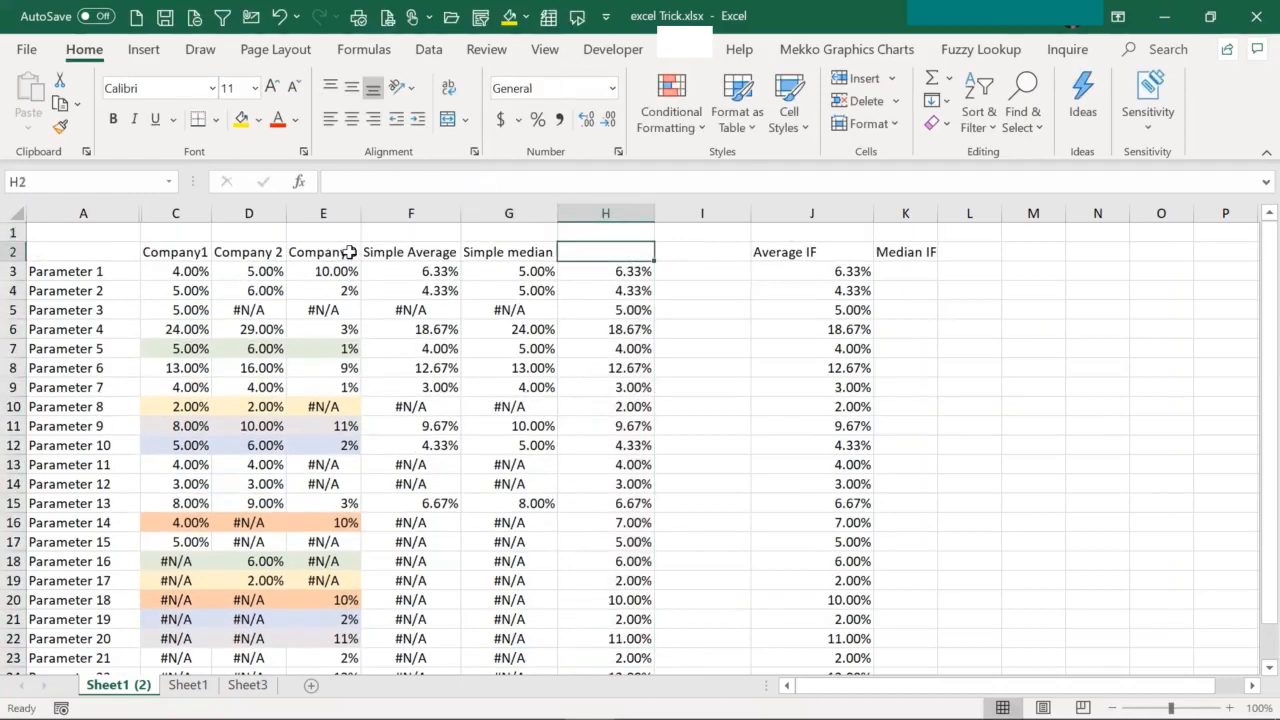
text(Average )
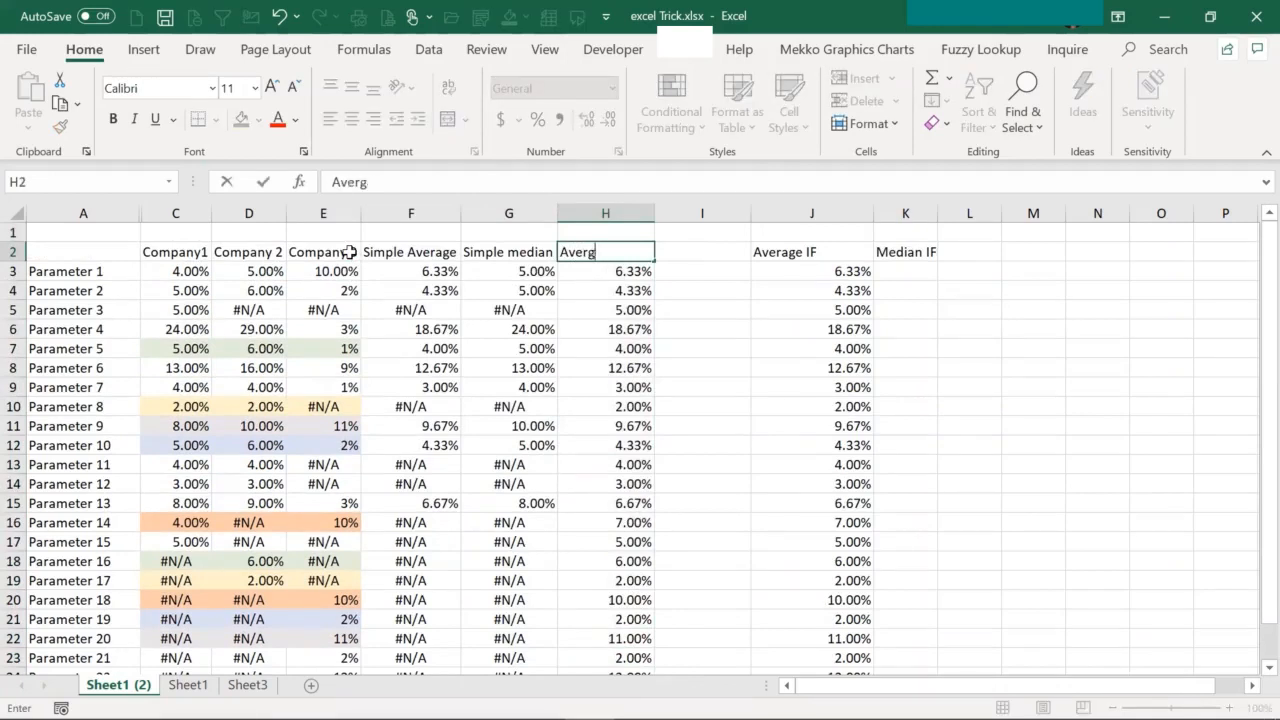
text(Aggr)
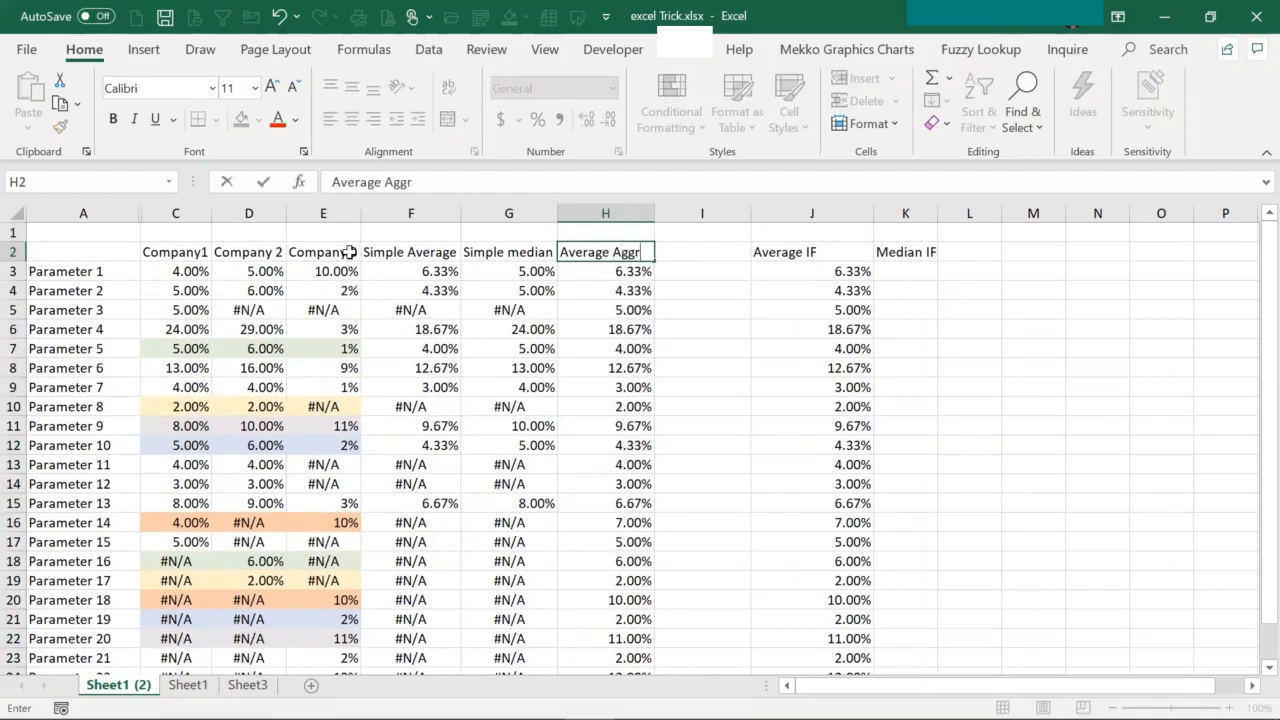
text(egate)
key(Return)
- Enter the header Median in I2
key(Up)
key(Right)
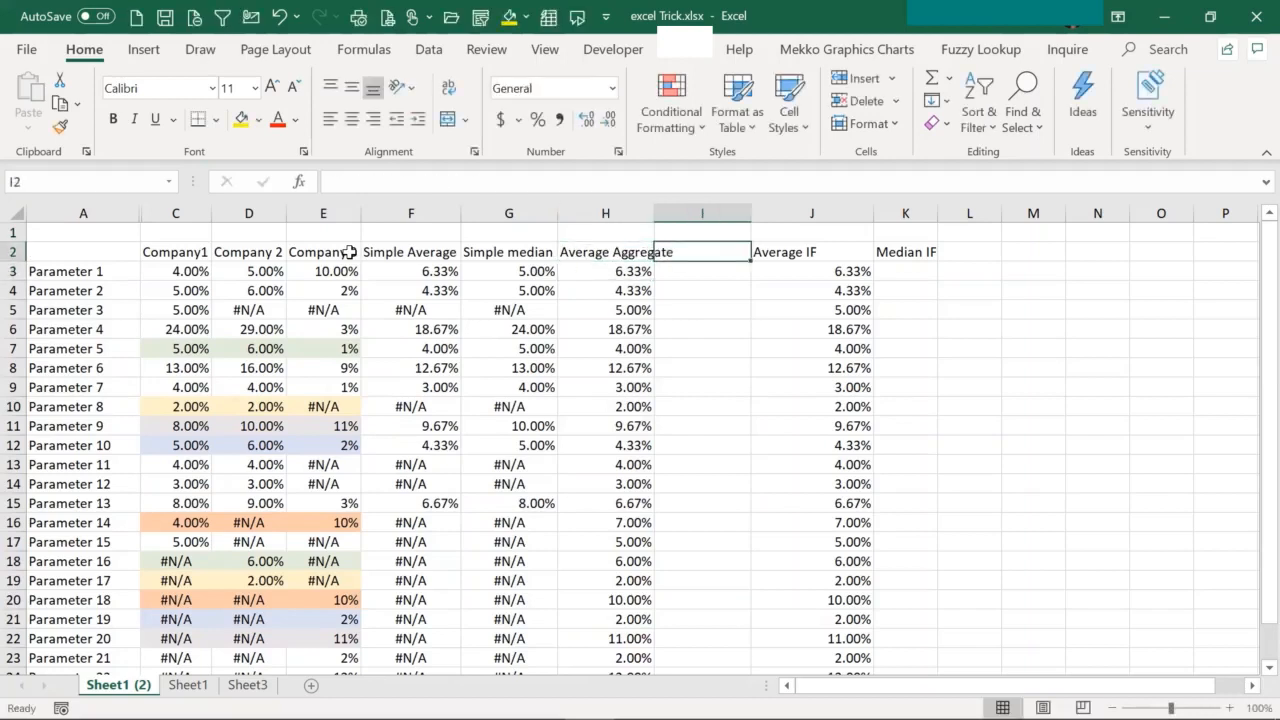
text(Median)
key(Return)
- Copy the AGGREGATE formula cell H3 into I3 under the Median header
key(Left)
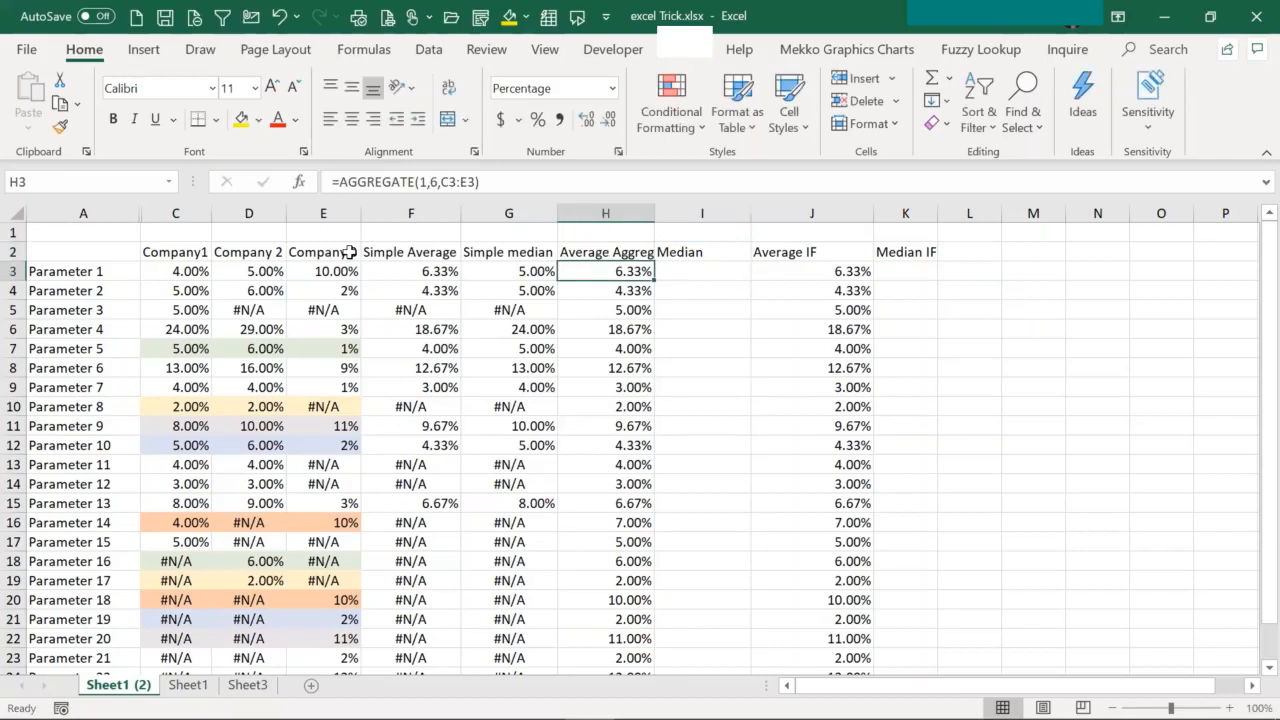
key(ctrl+c)
key(Right)
key(ctrl+v)
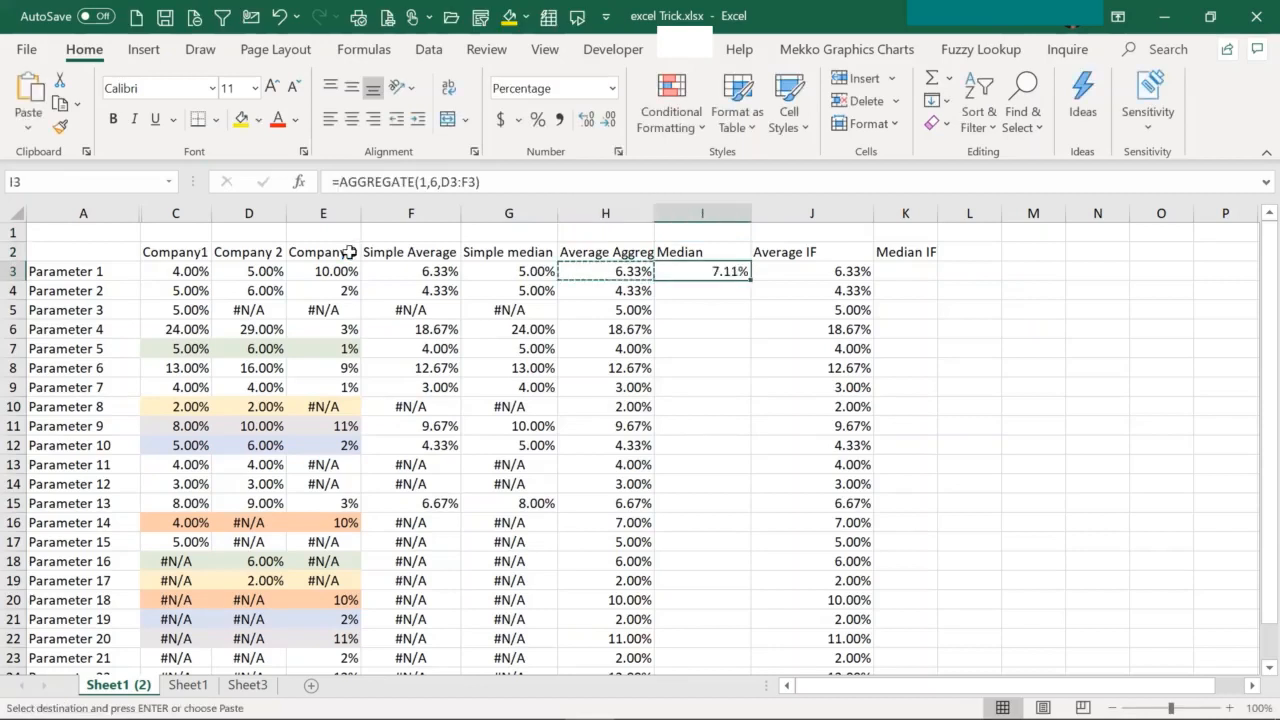
- Replace the formula in I3 with an exact copy of H3's formula text, =AGGREGATE(1,6,C3:E3), keeping its references
key(Left)
key(Escape)
key(F2)
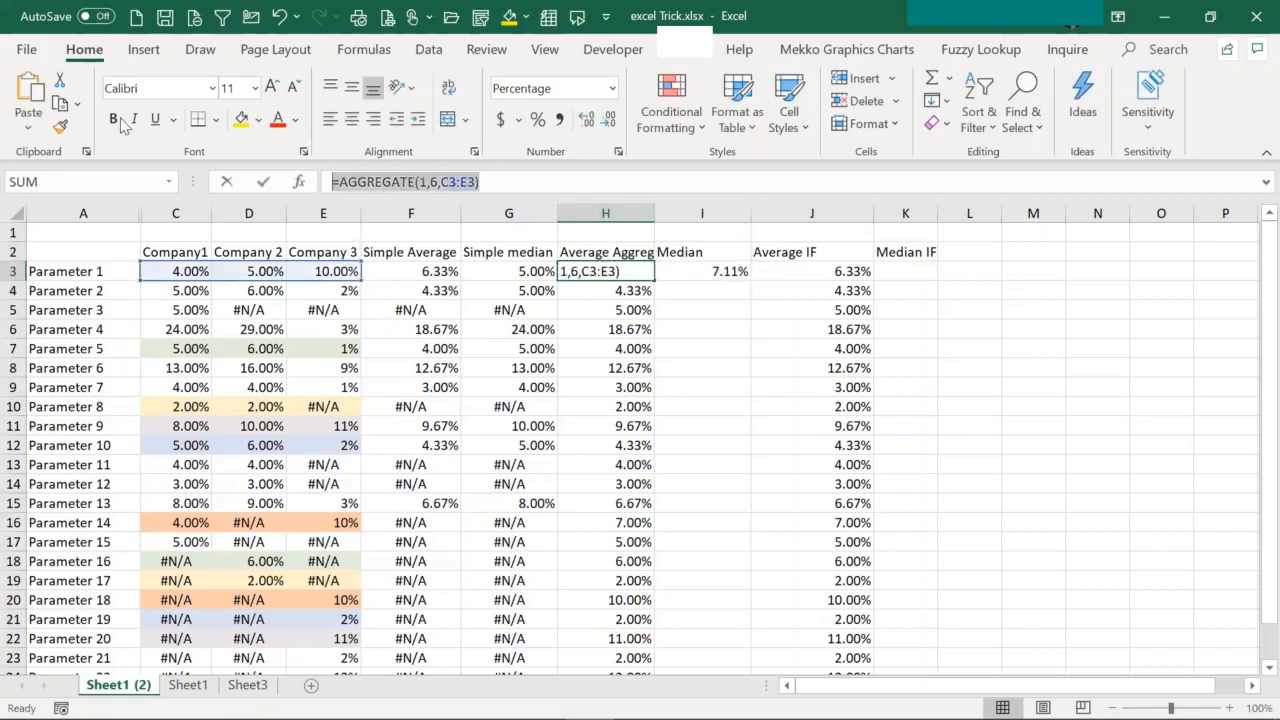
key(Return)
key(Up)
key(Right)
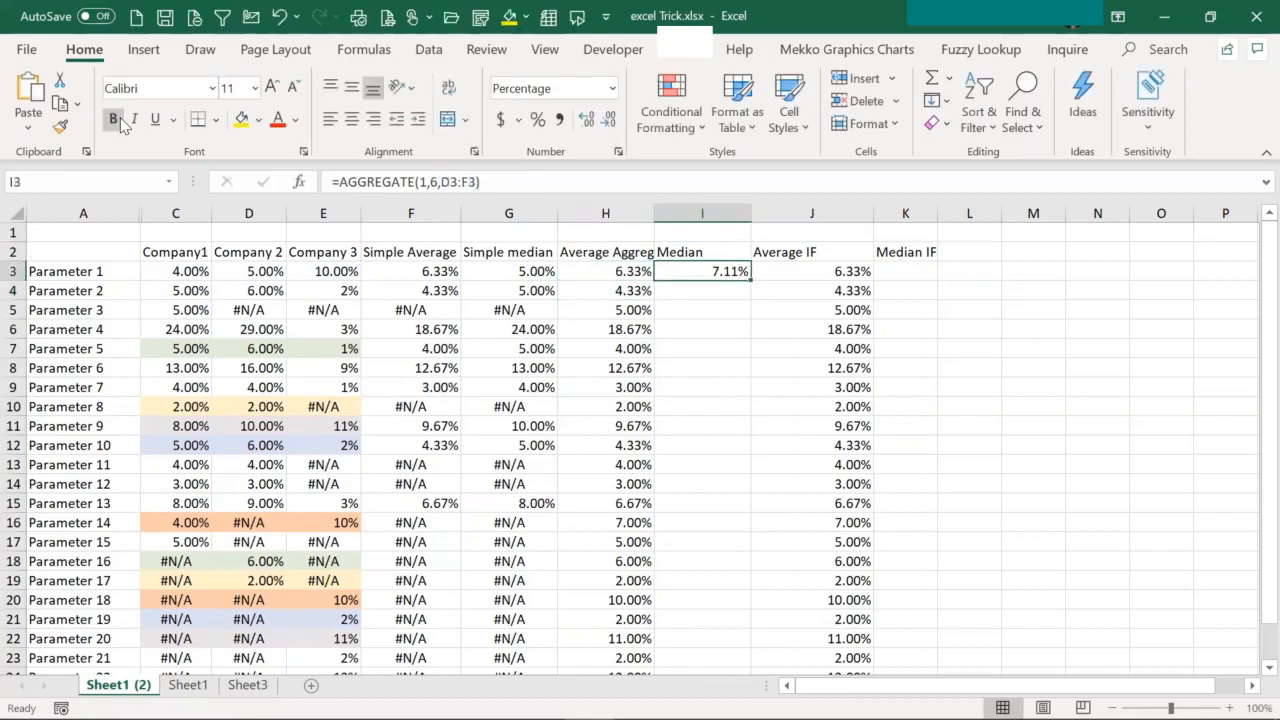
key(Delete)
key(ctrl+v)
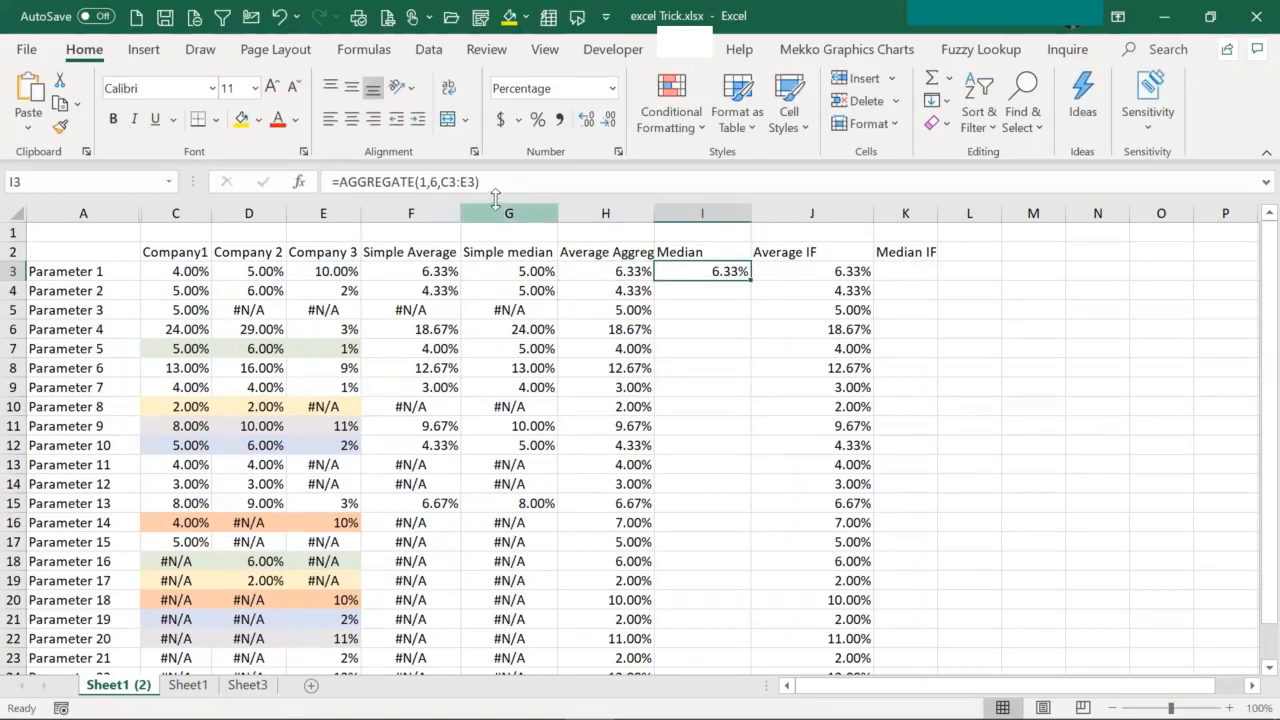
click(614, 267)
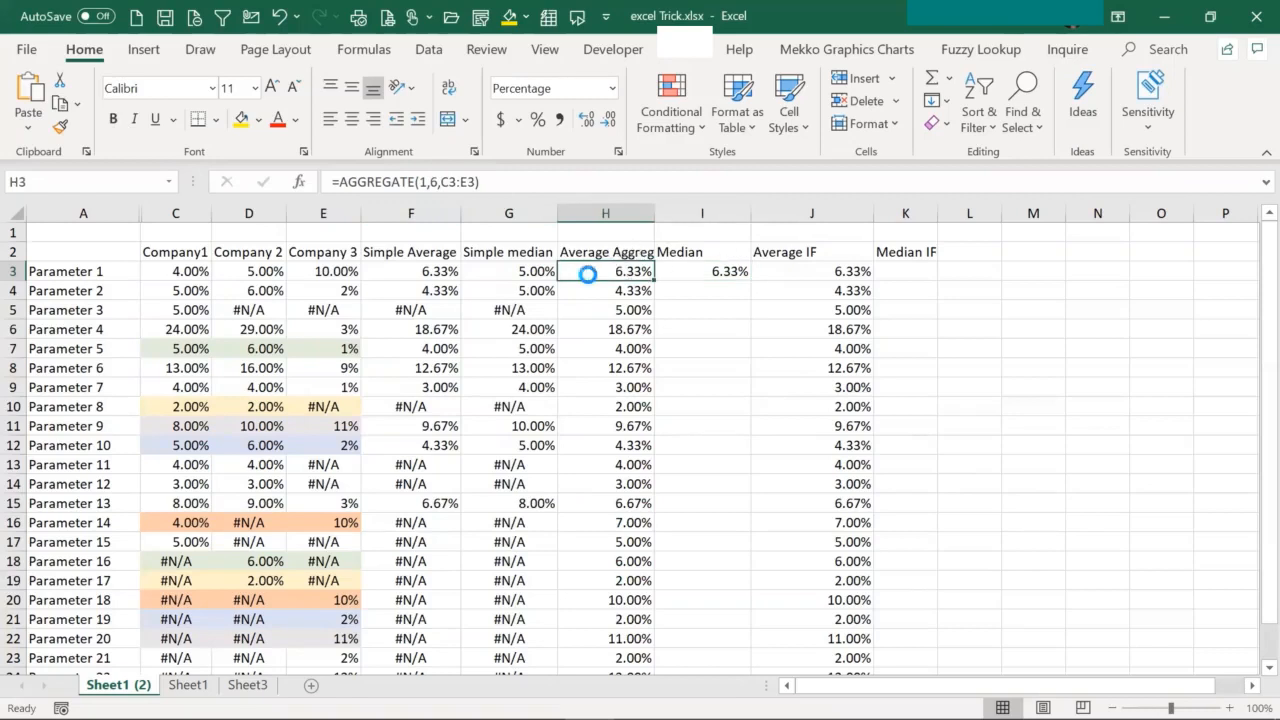
key(ctrl+c)
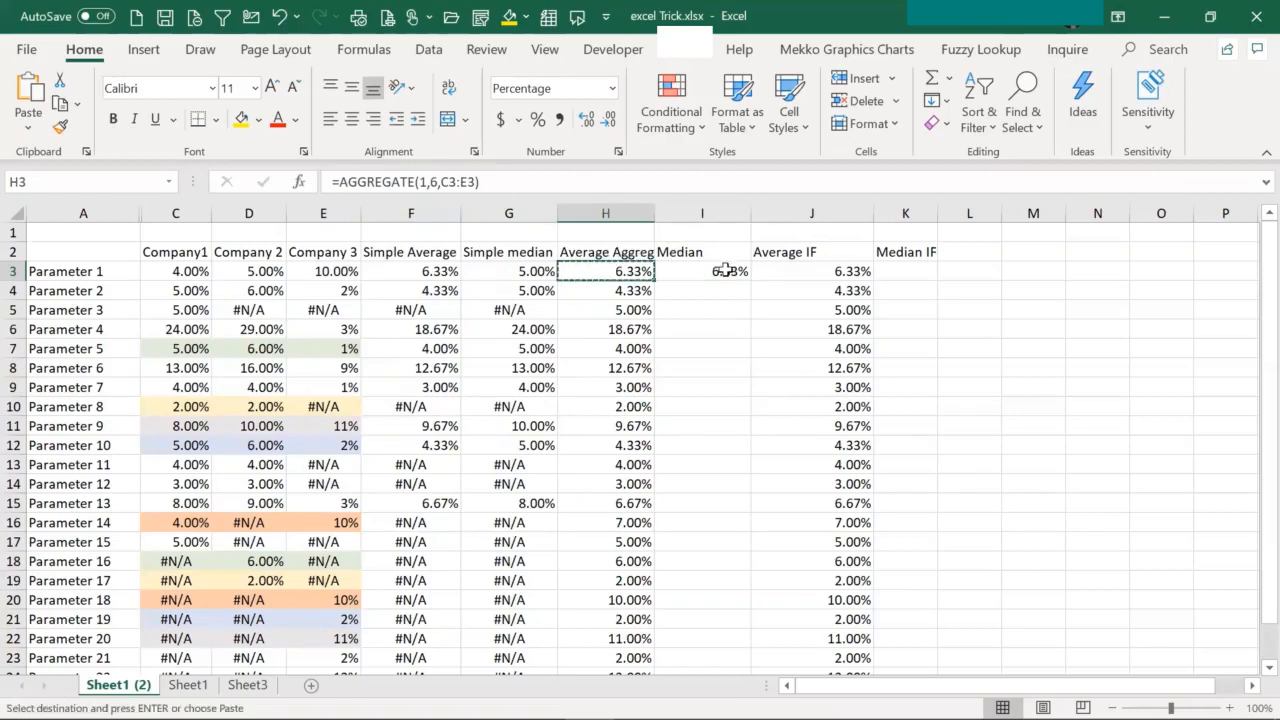
click(726, 268)
click(623, 274)
click(688, 271)
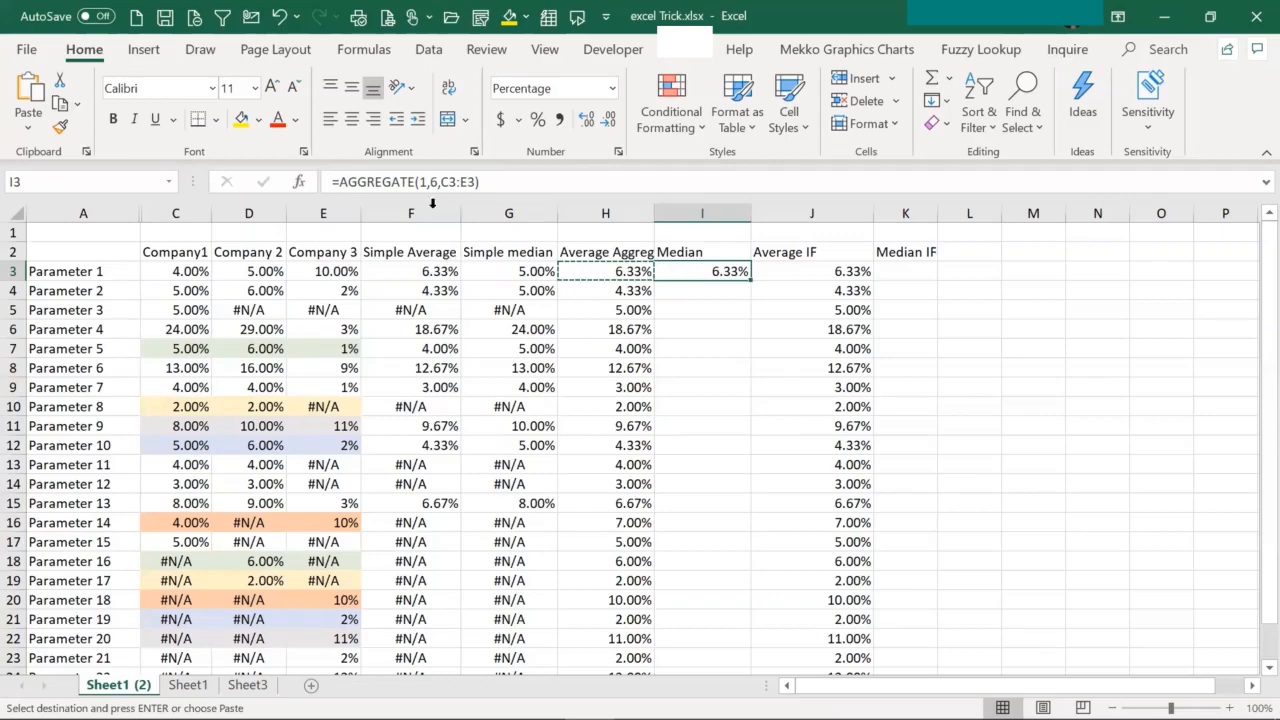
key(Escape)
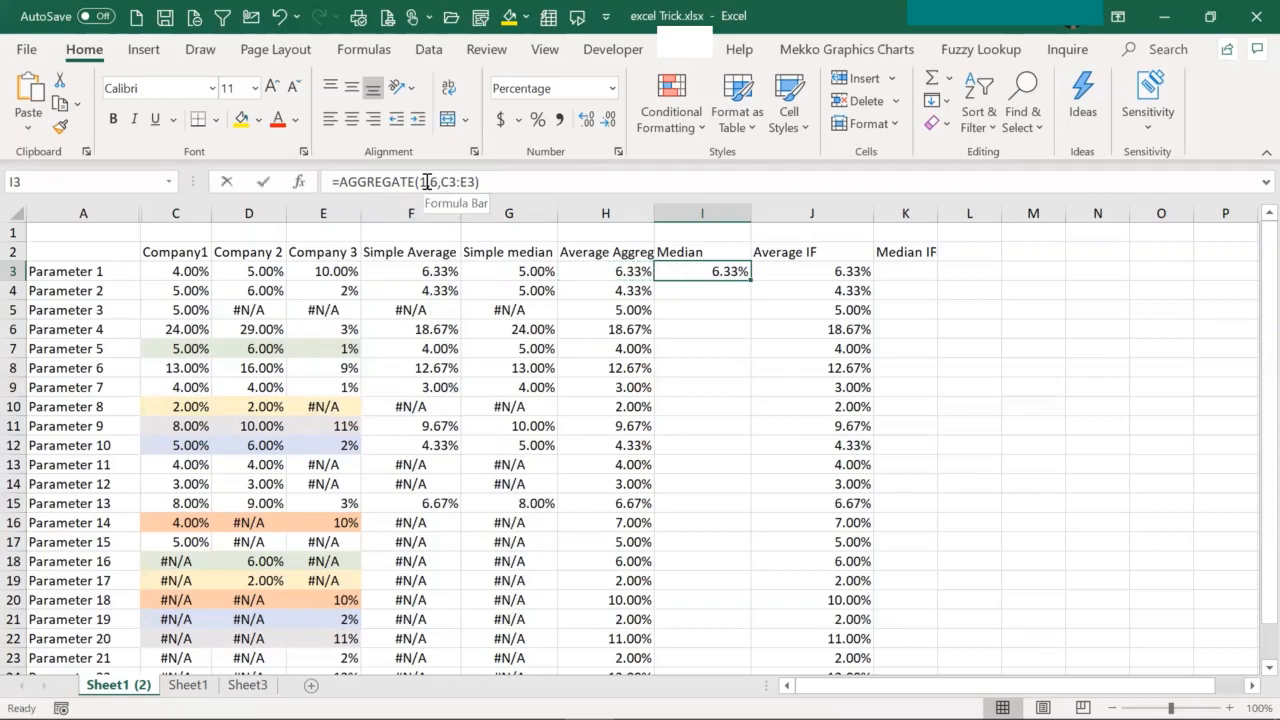
- Change the function number of I3's AGGREGATE formula to 12 (MEDIAN) and fill the formula down through I25
key(F2)
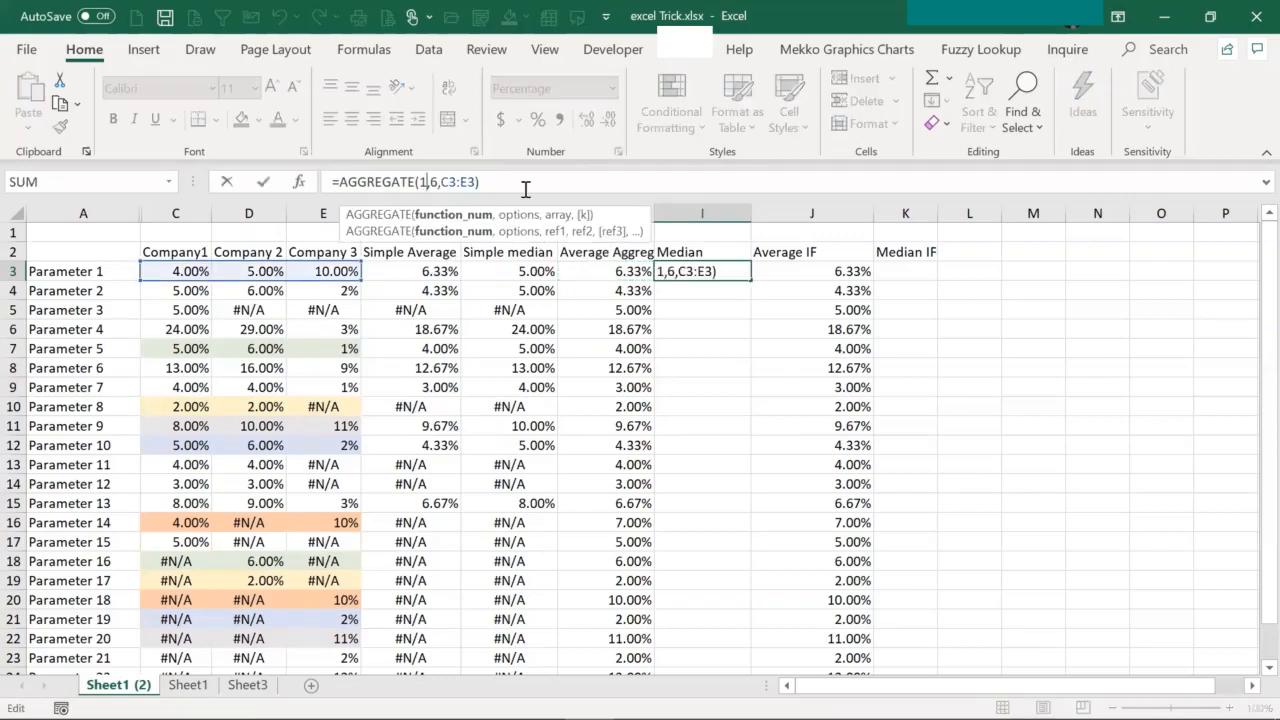
click(426, 182)
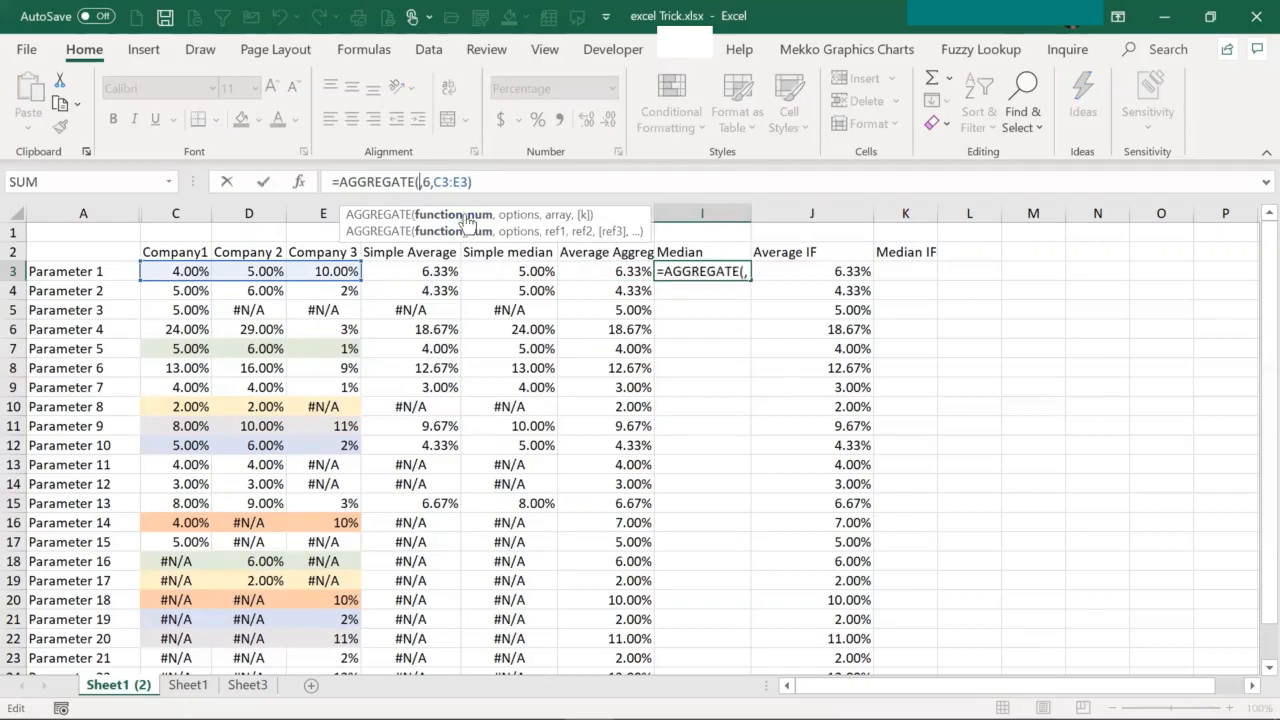
key(BackSpace)
mouse_move(562, 295)
mouse_down()
mouse_move(563, 358)
mouse_move(553, 317)
mouse_up()
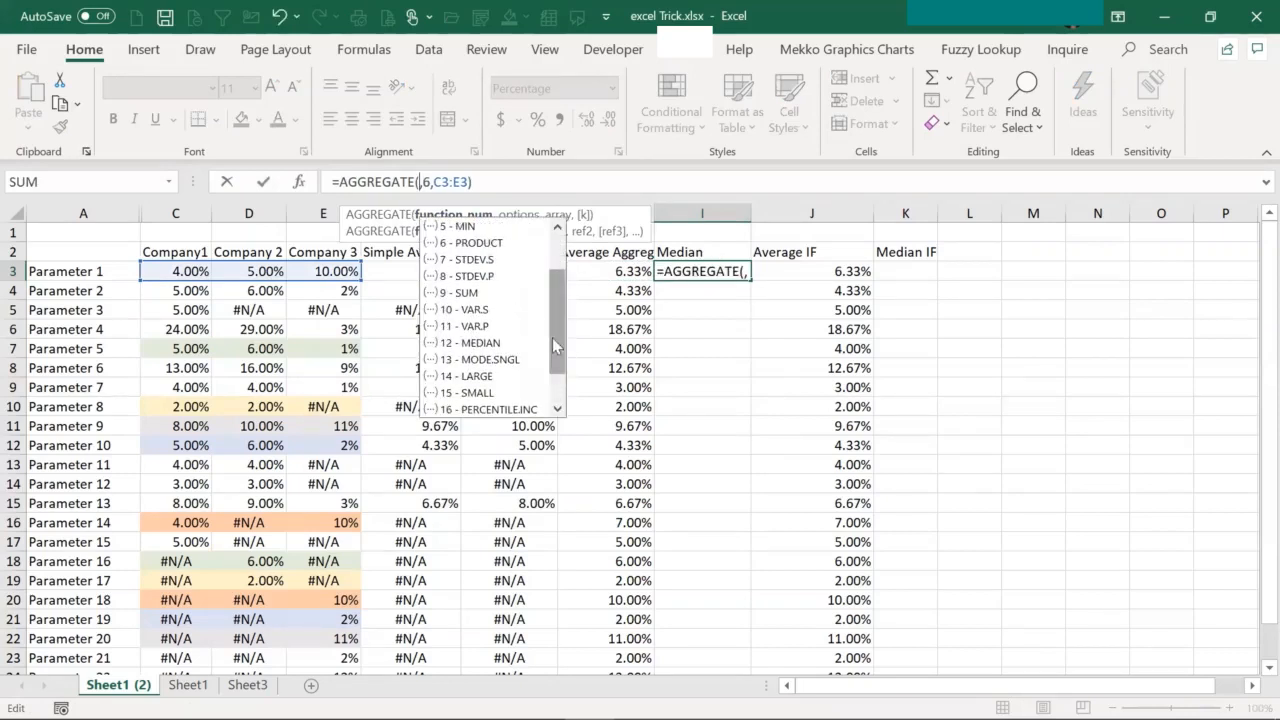
click(497, 343)
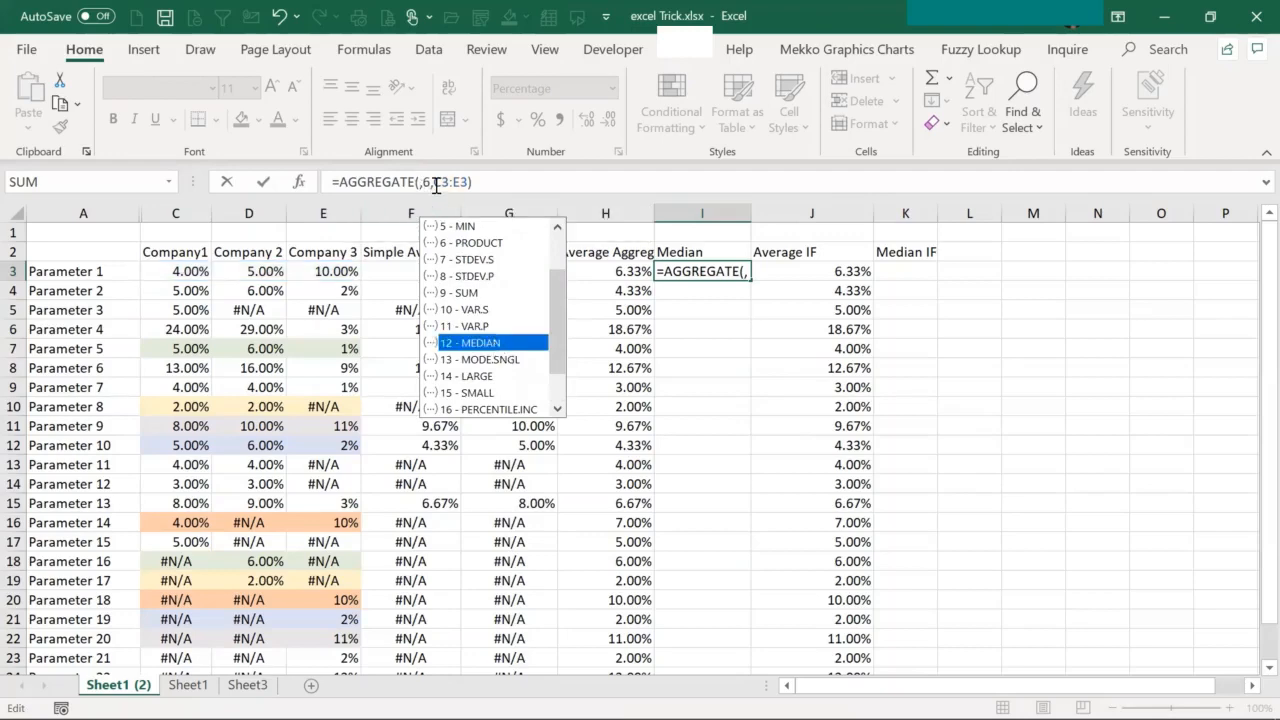
key(Tab)
key(ctrl+Return)
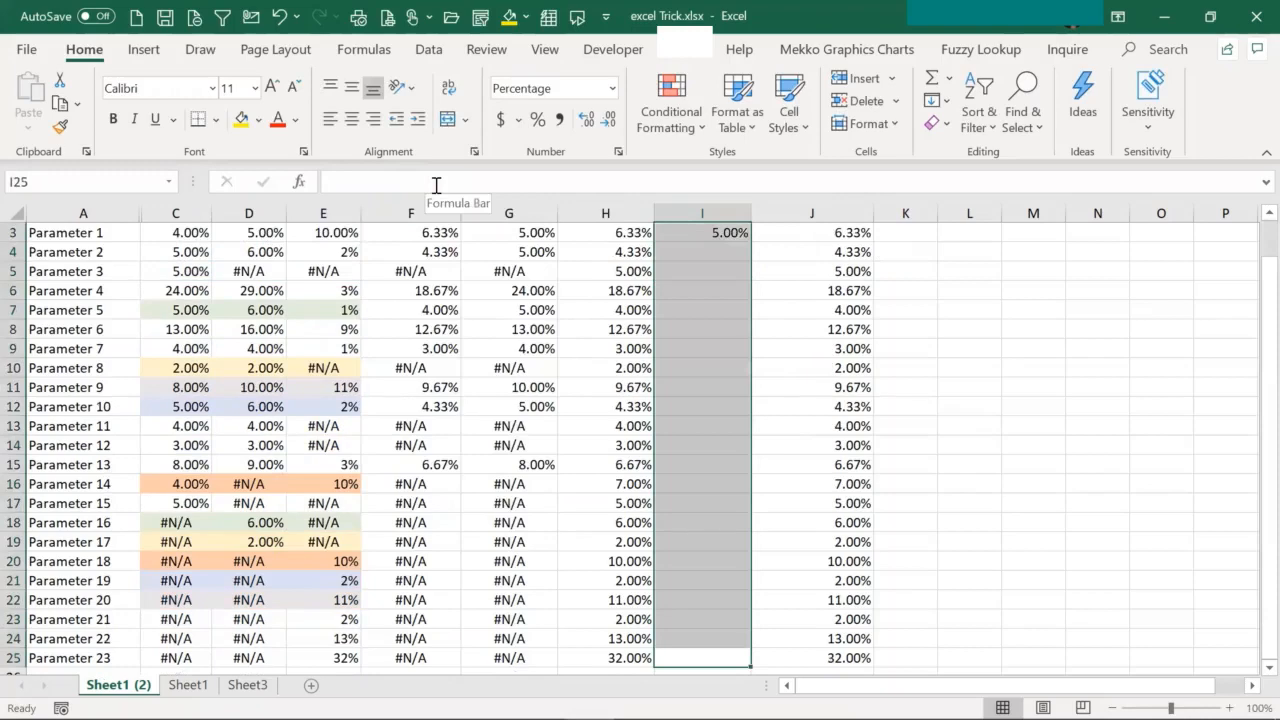
key(ctrl+Up)
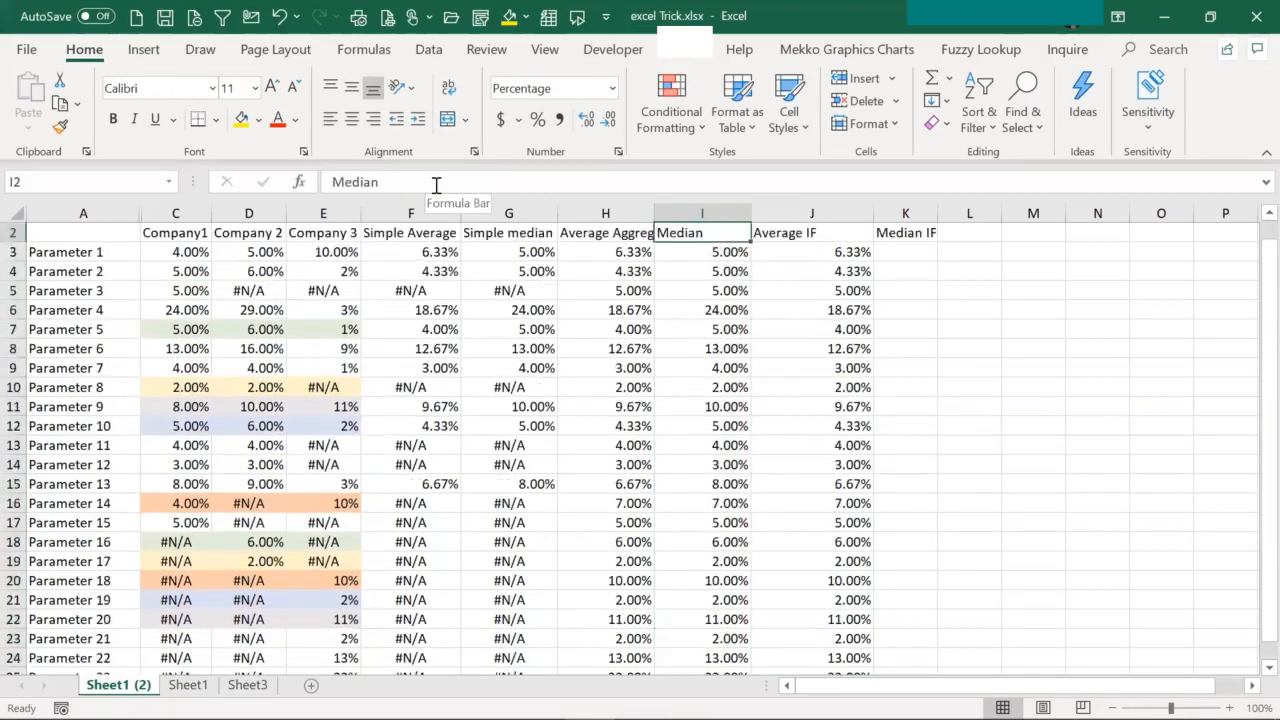
- Compare the AGGREGATE formulas in H3 and I3 with the AVERAGEIF formula in J3, examining its criteria argument
key(Down)
key(Left)
key(Right)
key(Right)
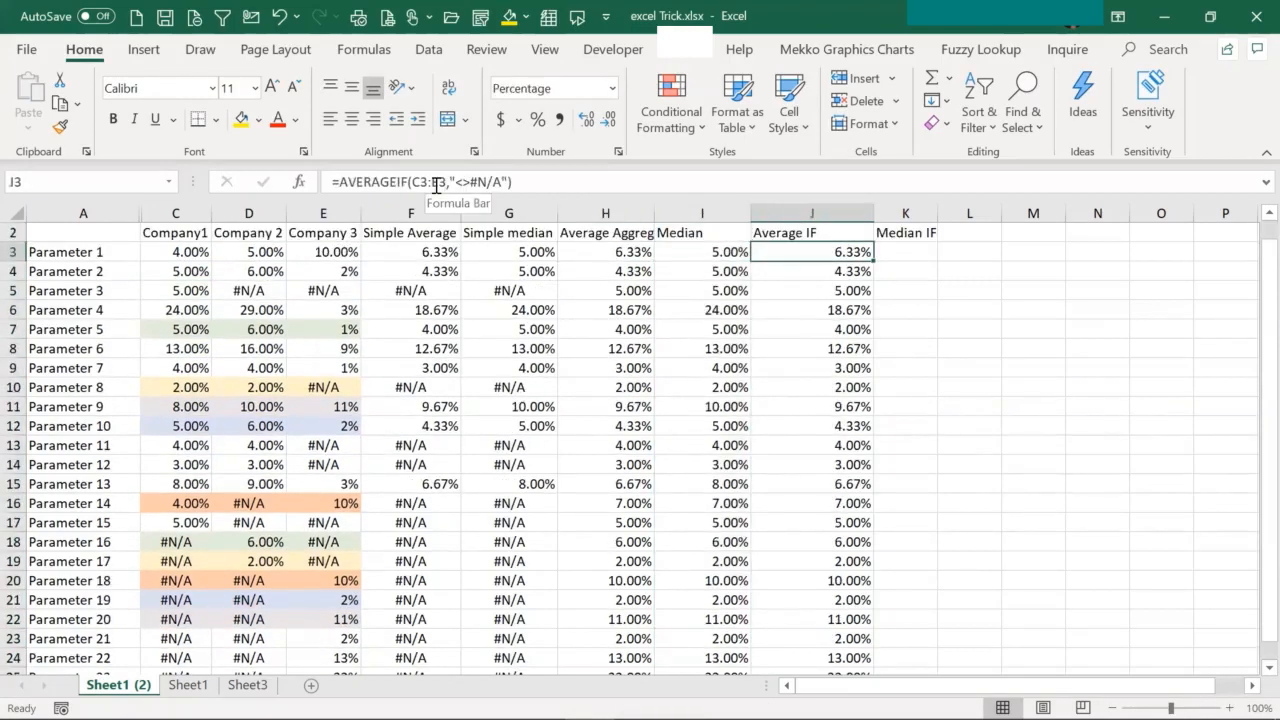
click(475, 182)
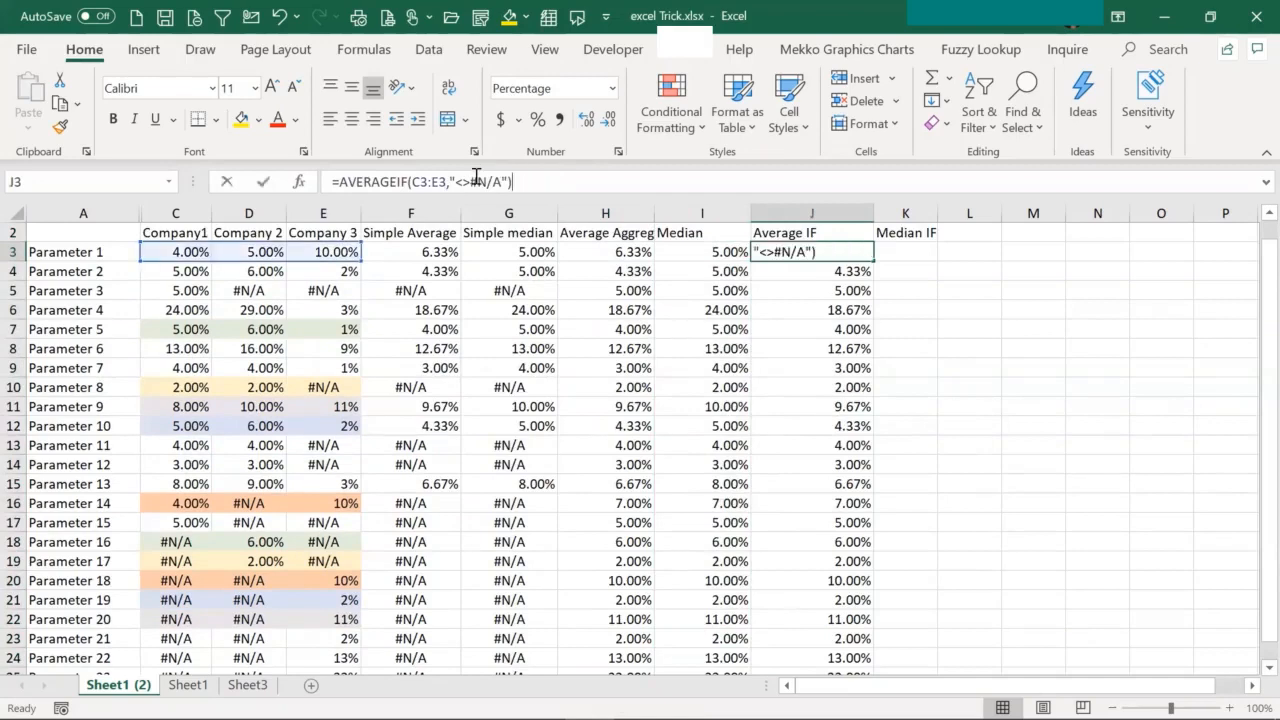
click(484, 214)
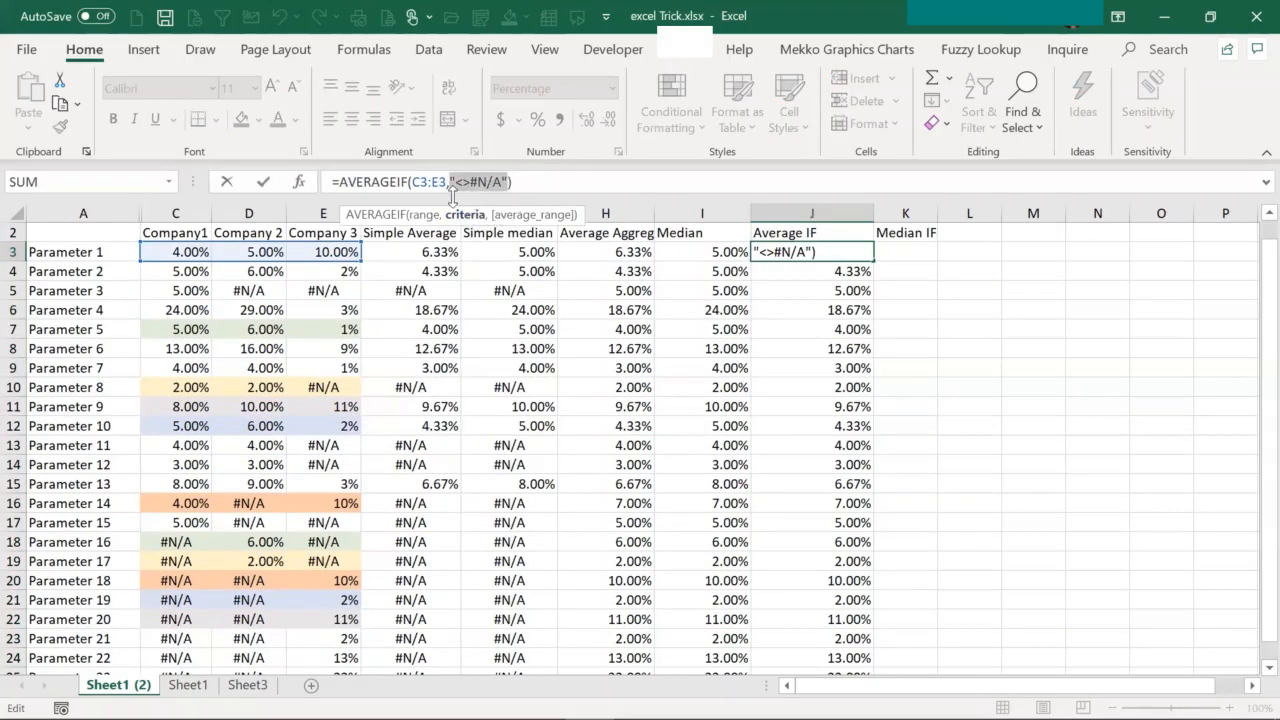
key(shift+Tab)
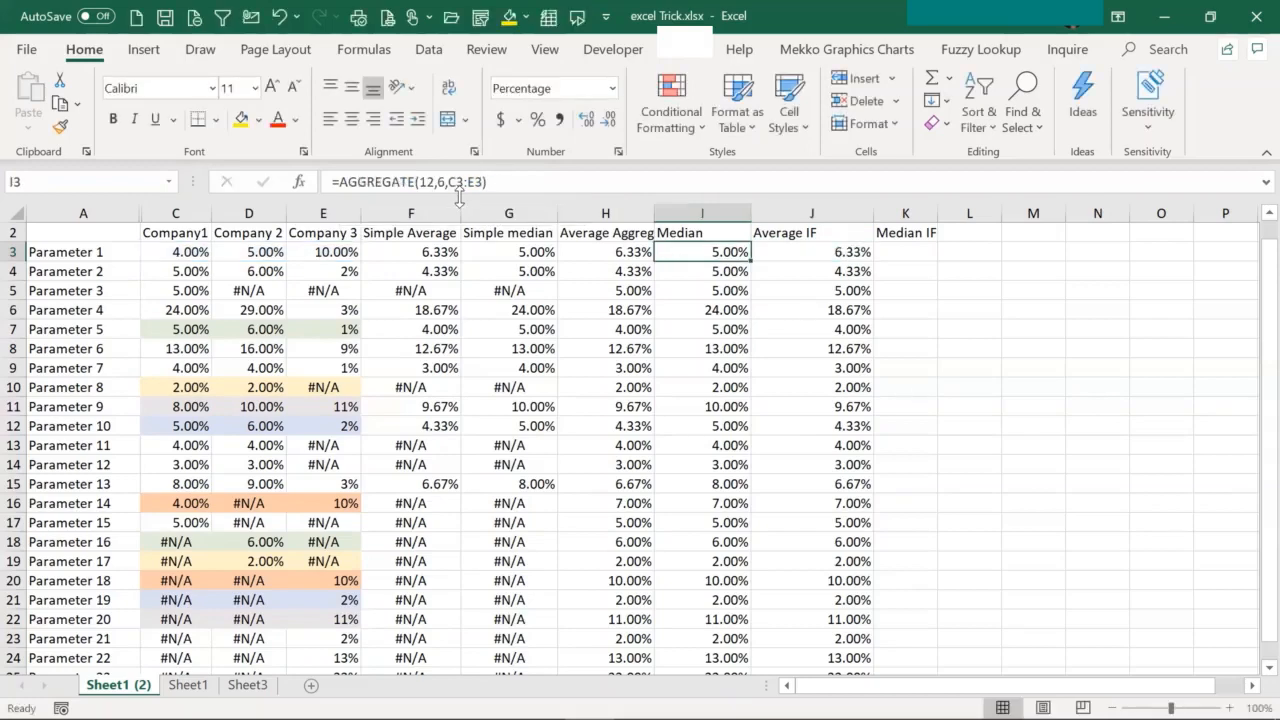
key(shift+Tab)
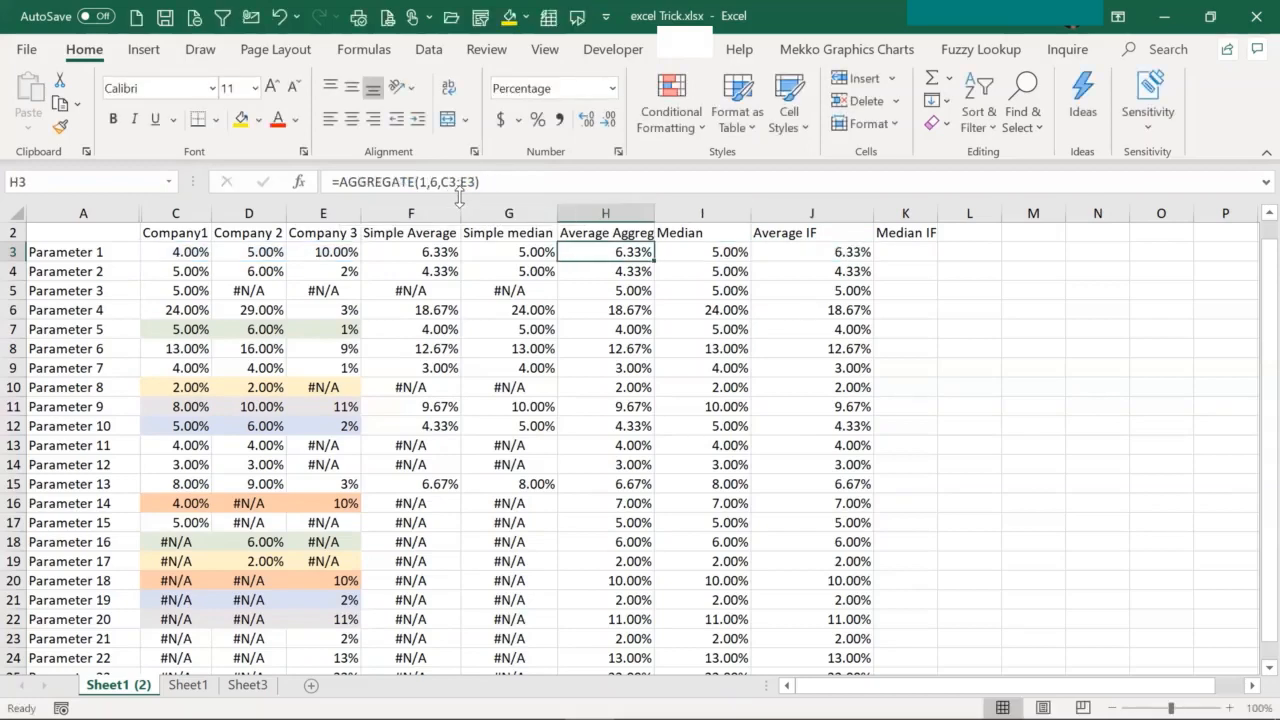